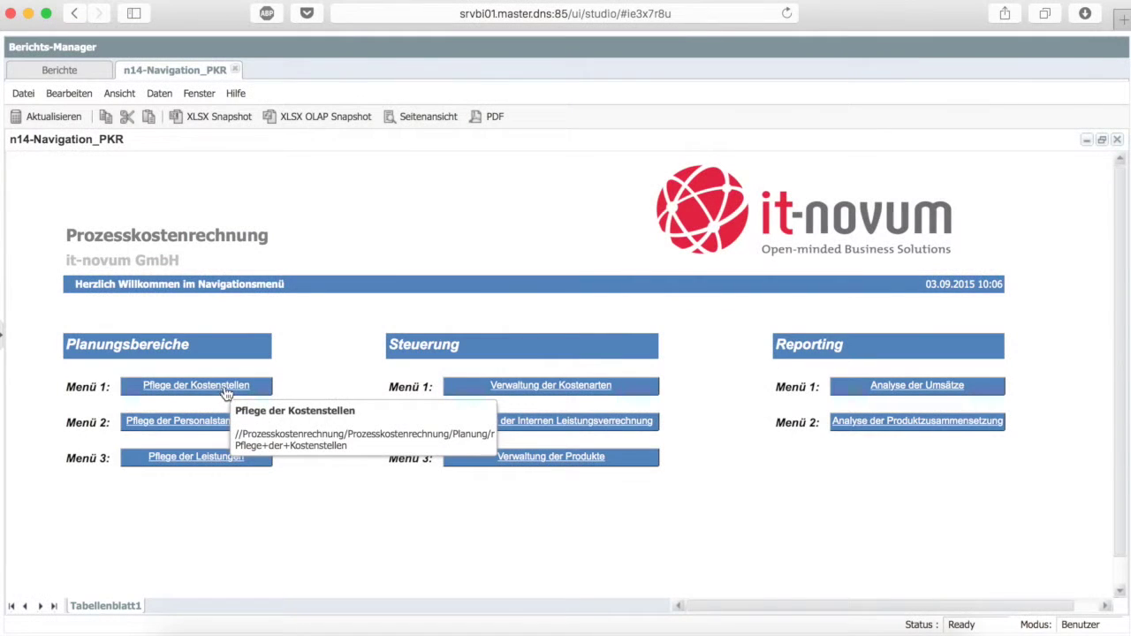
- Open the 'Pflege der Kostenstellen' report listing the six cost centres
{"action": "left_click", "coordinate": [227, 390]}
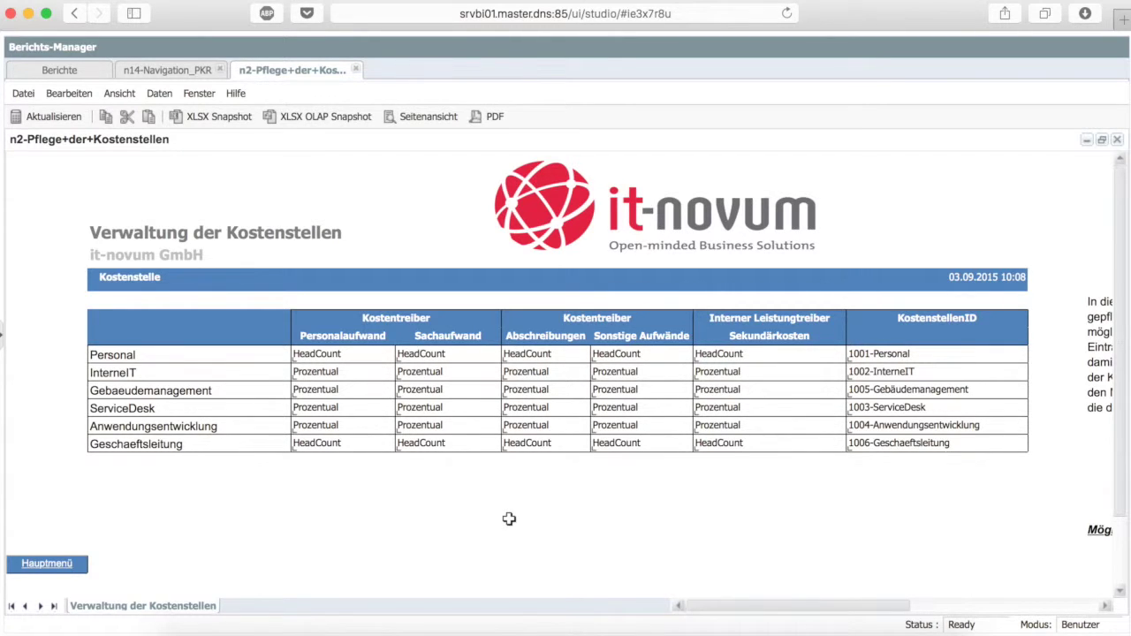
- Go back to the n14-Navigation_PKR main menu via the Hauptmenü link
{"action": "left_click", "coordinate": [65, 567]}
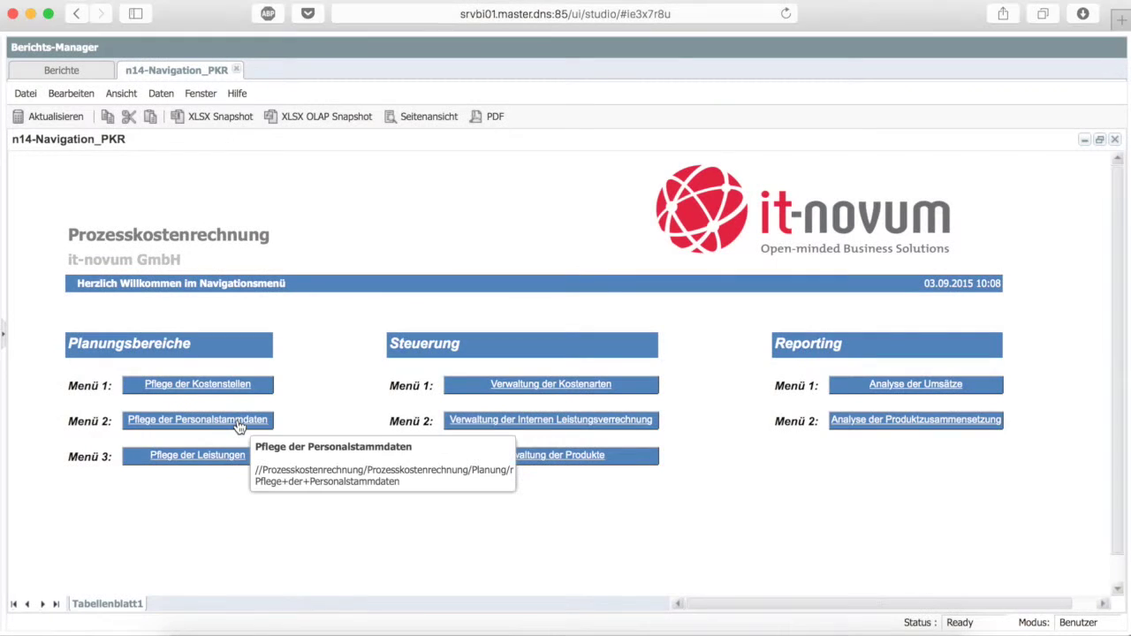
- In the personnel master data, set Personal's IST headcount to 70 and area per employee to 20
{"action": "left_click", "coordinate": [238, 422]}
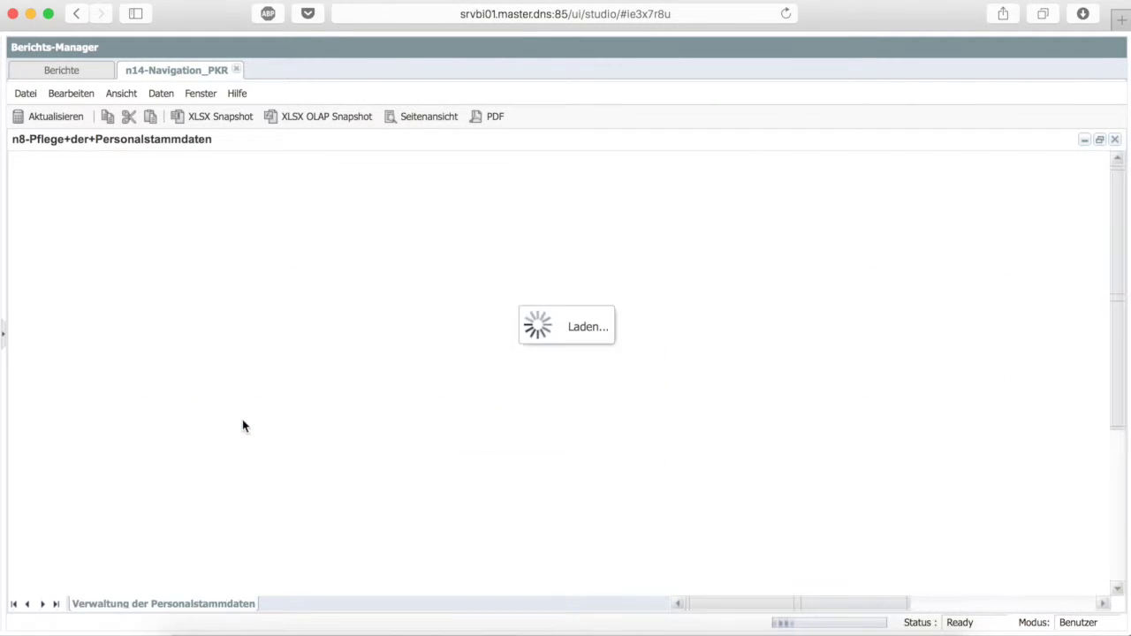
{"action": "double_click", "coordinate": [316, 357]}
{"action": "key", "text": "BackSpace"}
{"action": "key", "text": "BackSpace"}
{"action": "type", "text": "70"}
{"action": "key", "text": "Return"}
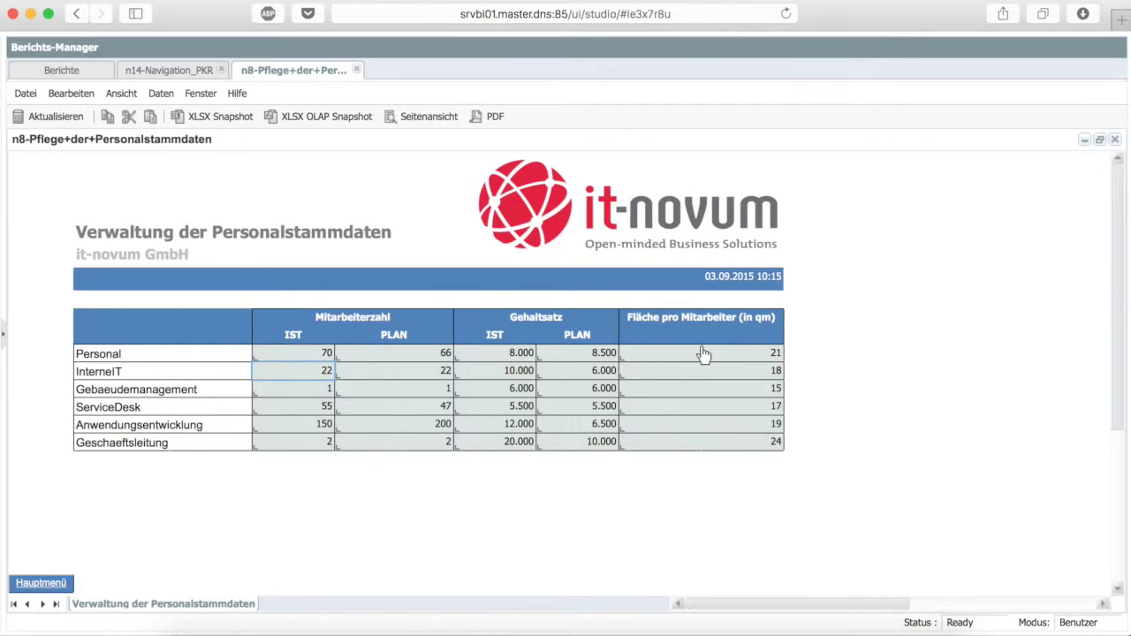
{"action": "double_click", "coordinate": [732, 351]}
{"action": "key", "text": "BackSpace"}
{"action": "type", "text": "0"}
{"action": "key", "text": "Return"}
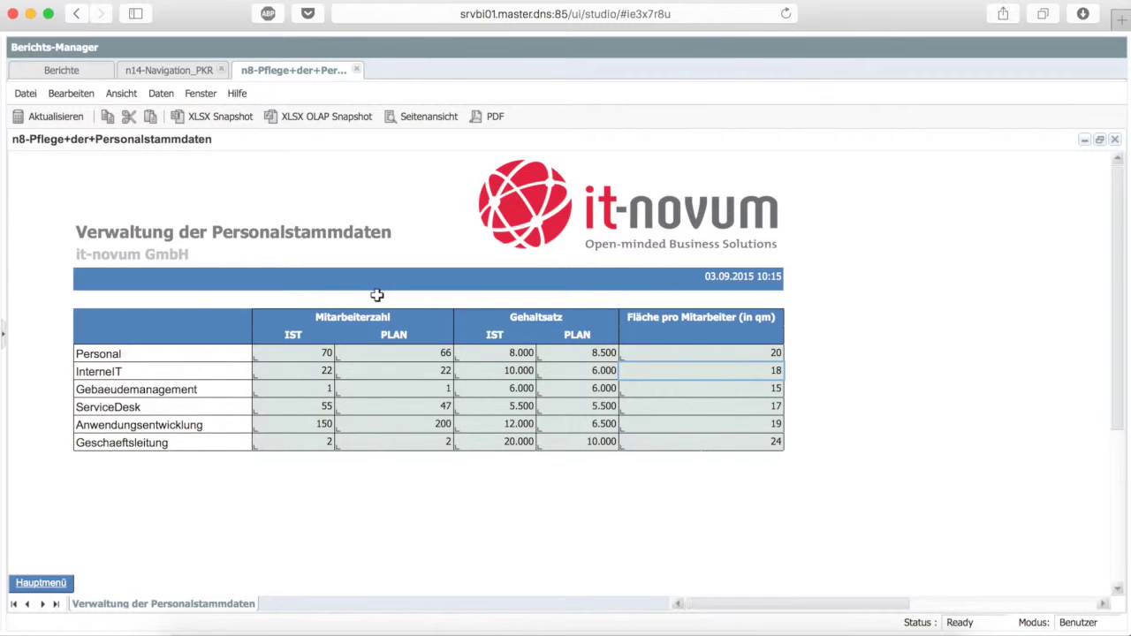
- Set InterneIT's IST headcount to 21 and return to the main menu
{"action": "double_click", "coordinate": [288, 371]}
{"action": "key", "text": "BackSpace"}
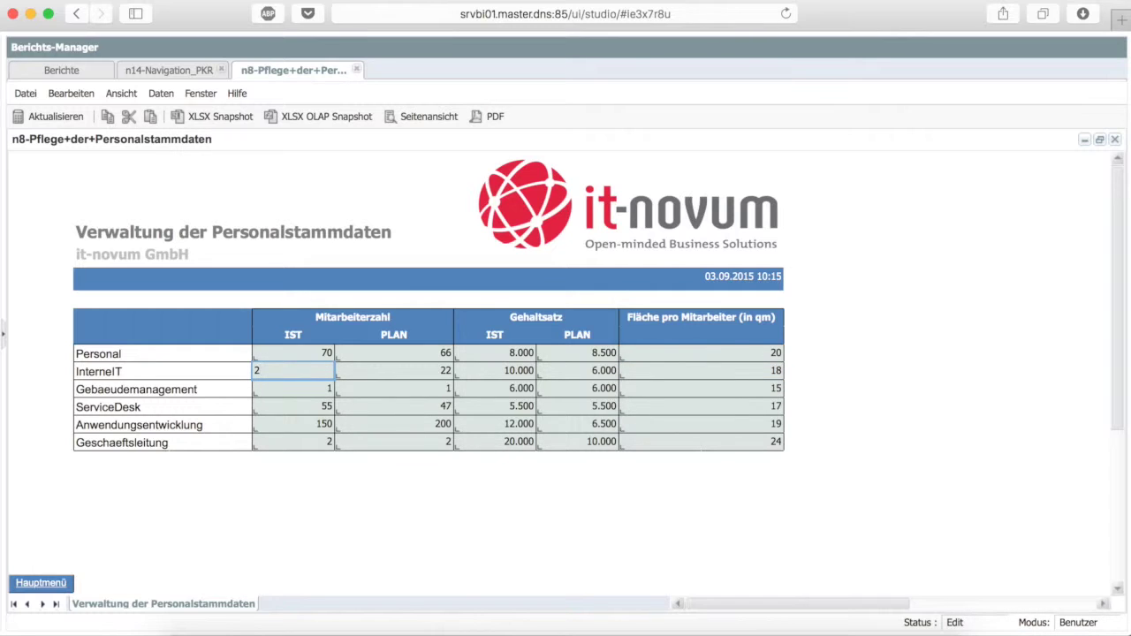
{"action": "type", "text": "1"}
{"action": "key", "text": "Return"}
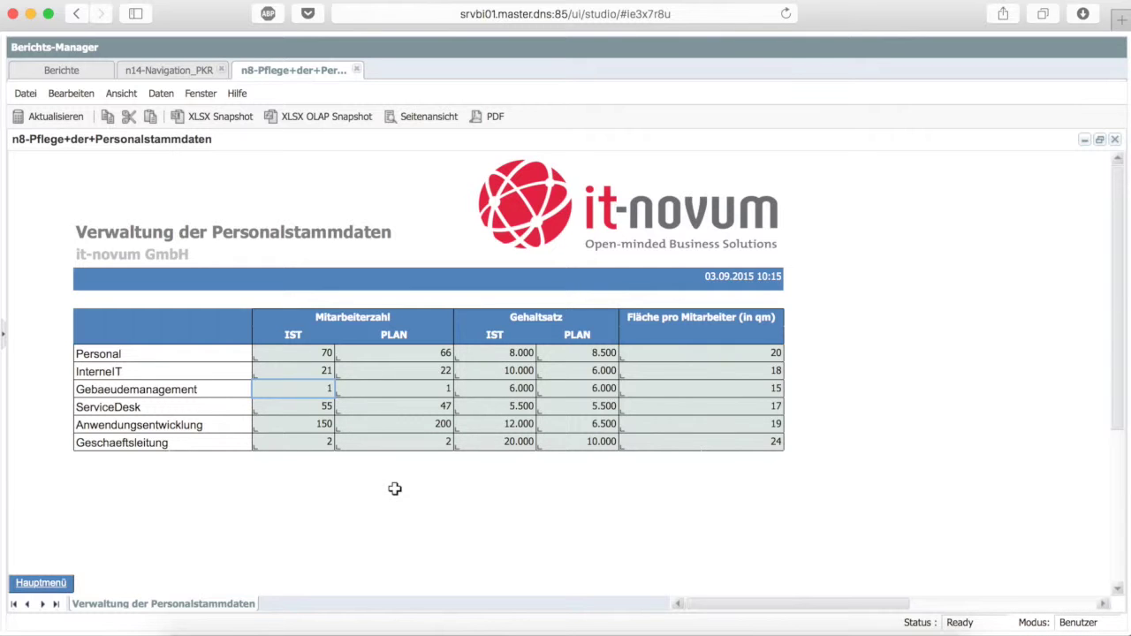
{"action": "left_click", "coordinate": [51, 586]}
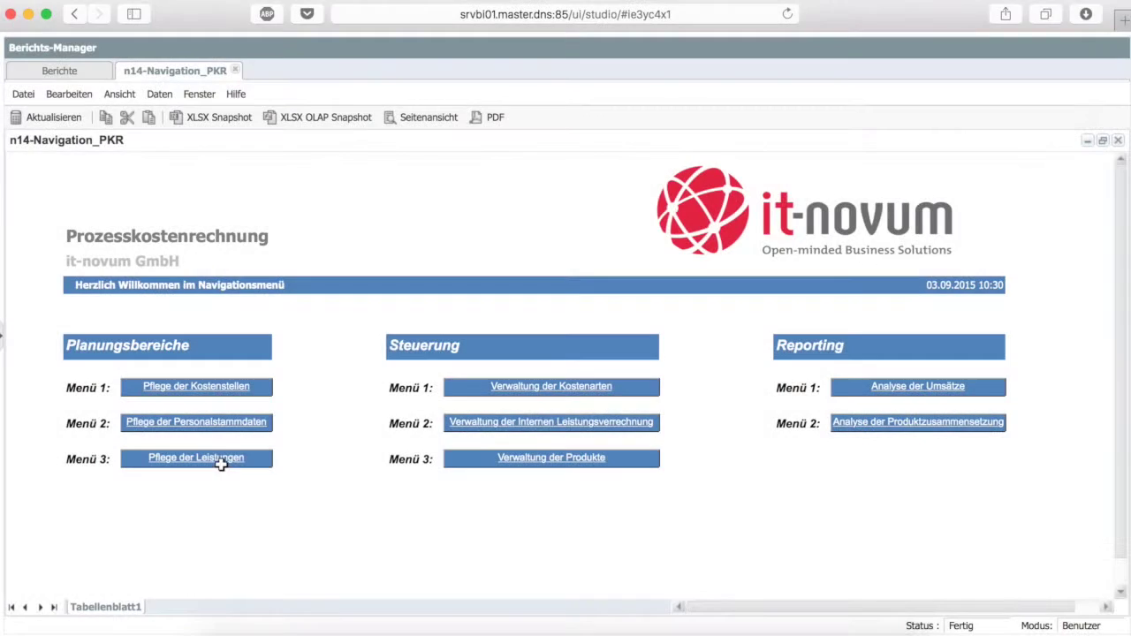
- Open 'Pflege der Leistungen' and scroll down to its explanation and available driver list
{"action": "left_click", "coordinate": [221, 463]}
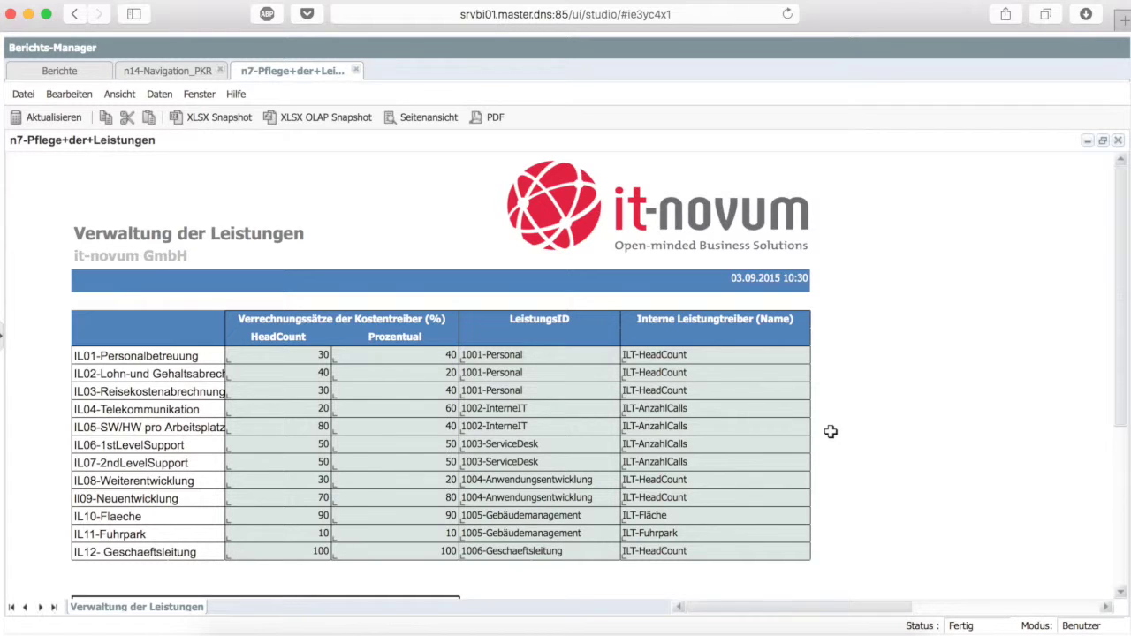
{"action": "left_click", "coordinate": [1120, 593]}
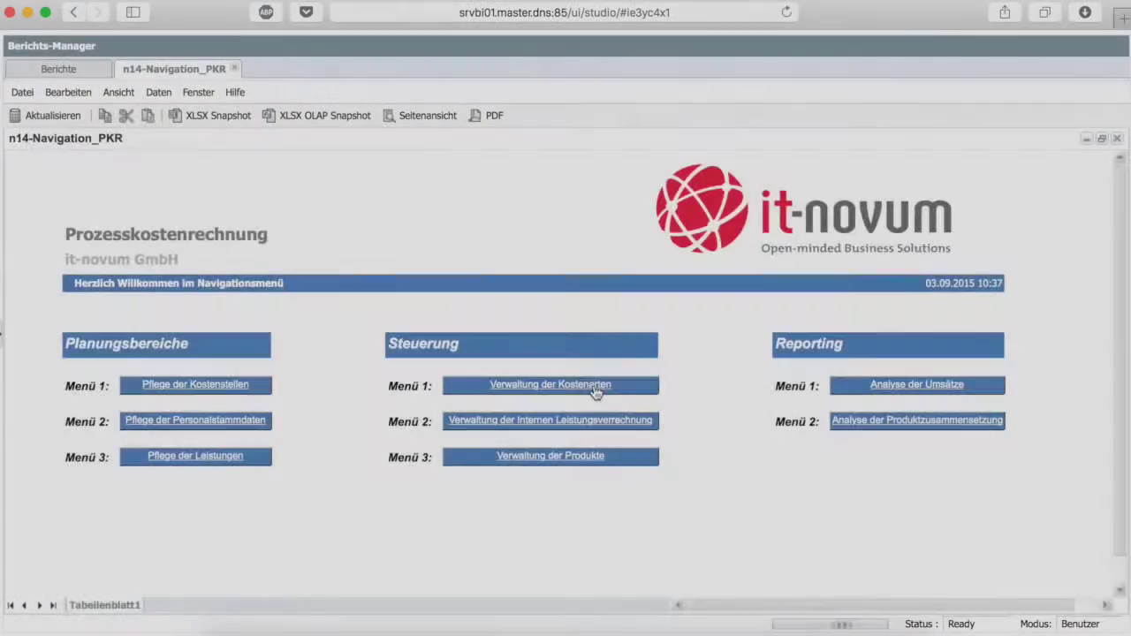
- In 'Verwaltung der Kostenarten', set Sachaufwand IST to 600.000 for Jan and 300.000 for Feb
{"action": "left_click", "coordinate": [595, 389]}
{"action": "left_click", "coordinate": [352, 354]}
{"action": "left_click", "coordinate": [311, 352]}
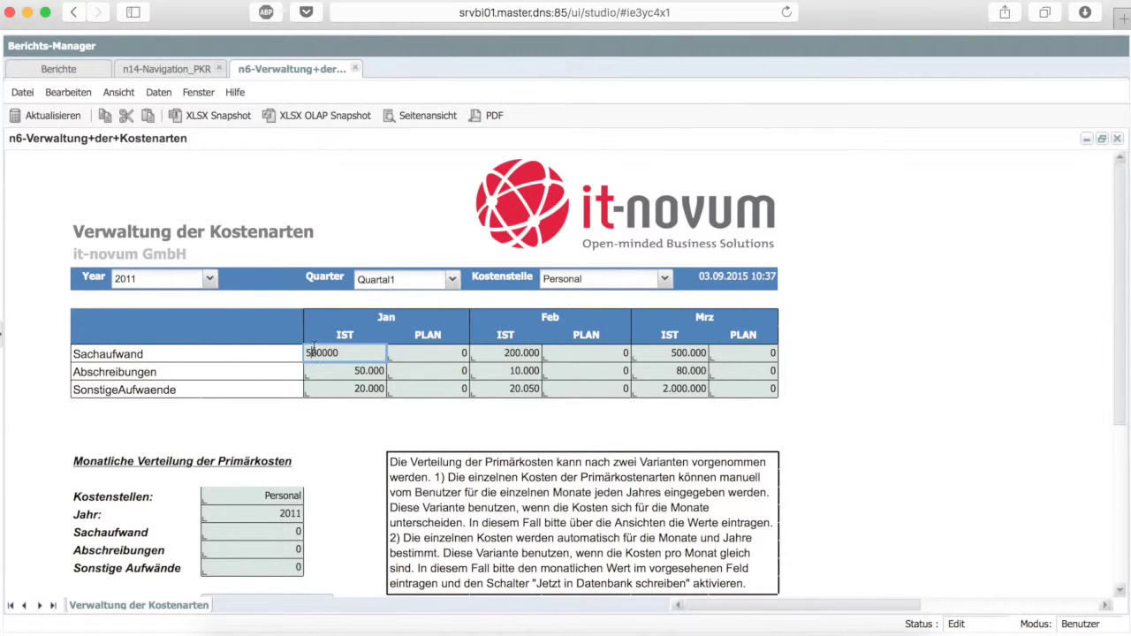
{"action": "key", "text": "BackSpace"}
{"action": "type", "text": "6"}
{"action": "key", "text": "Return"}
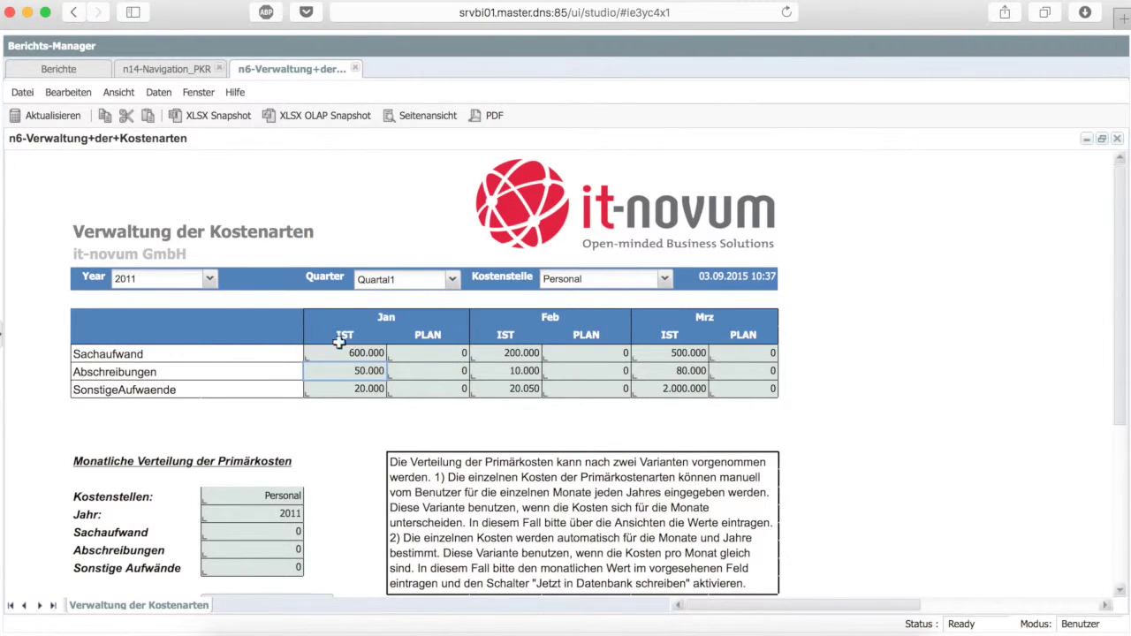
{"action": "left_click", "coordinate": [516, 353]}
{"action": "left_click", "coordinate": [517, 353]}
{"action": "left_click", "coordinate": [474, 353]}
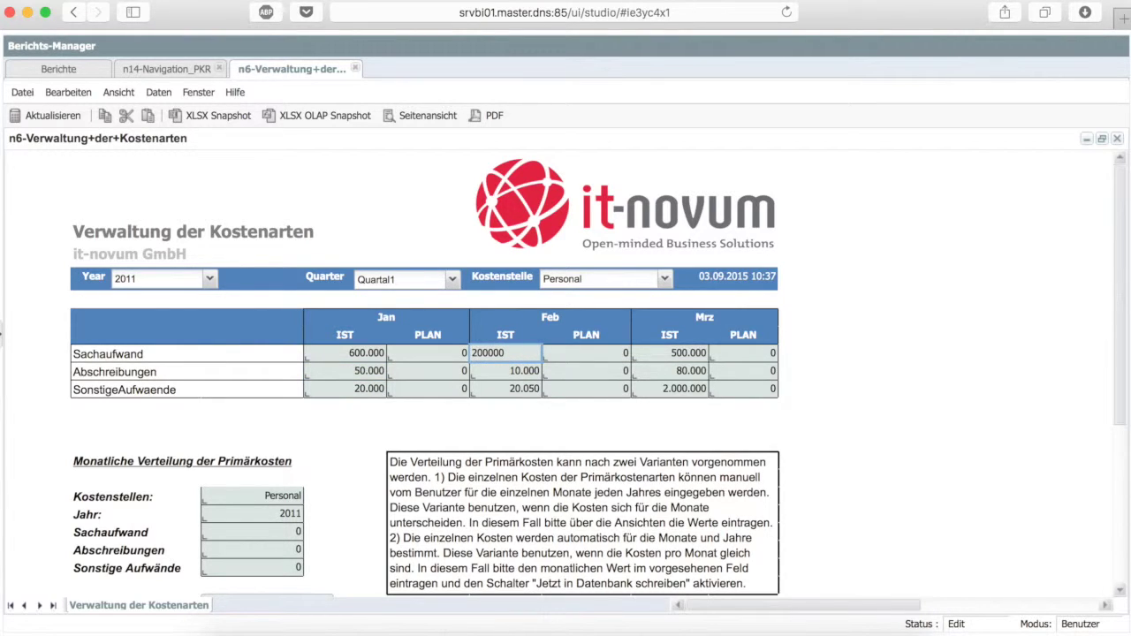
{"action": "type", "text": "3"}
{"action": "key", "text": "Return"}
- Switch the cost-type table to Quartal2 and scroll through the April–June figures
{"action": "left_click", "coordinate": [451, 281]}
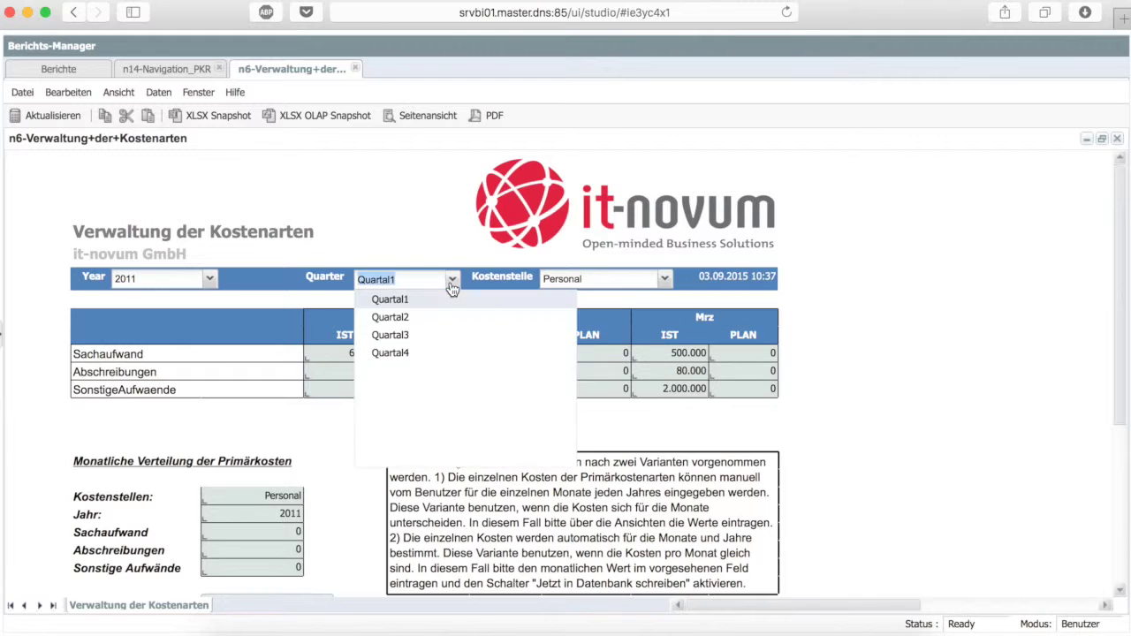
{"action": "left_click", "coordinate": [411, 318]}
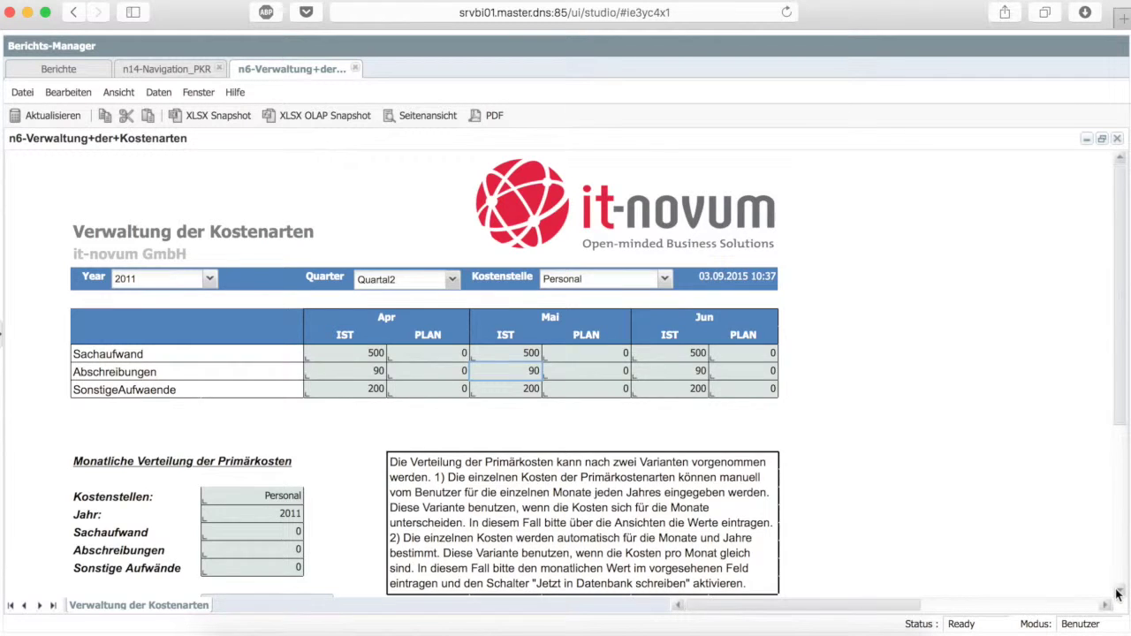
{"action": "scroll", "coordinate": [1110, 590], "scroll_direction": "down", "scroll_amount": 3}
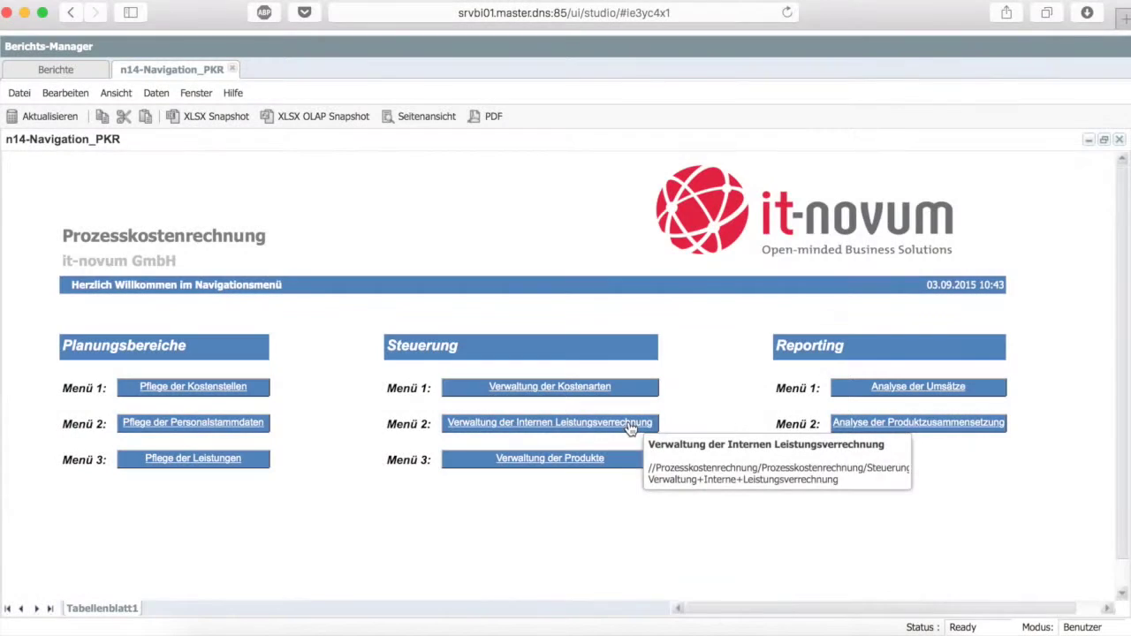
- In the internal allocation report, browse Quartal1 for InterneIT, Gebaeudemanagement, ServiceDesk, then Geschaeftsleitung
{"action": "left_click", "coordinate": [629, 426]}
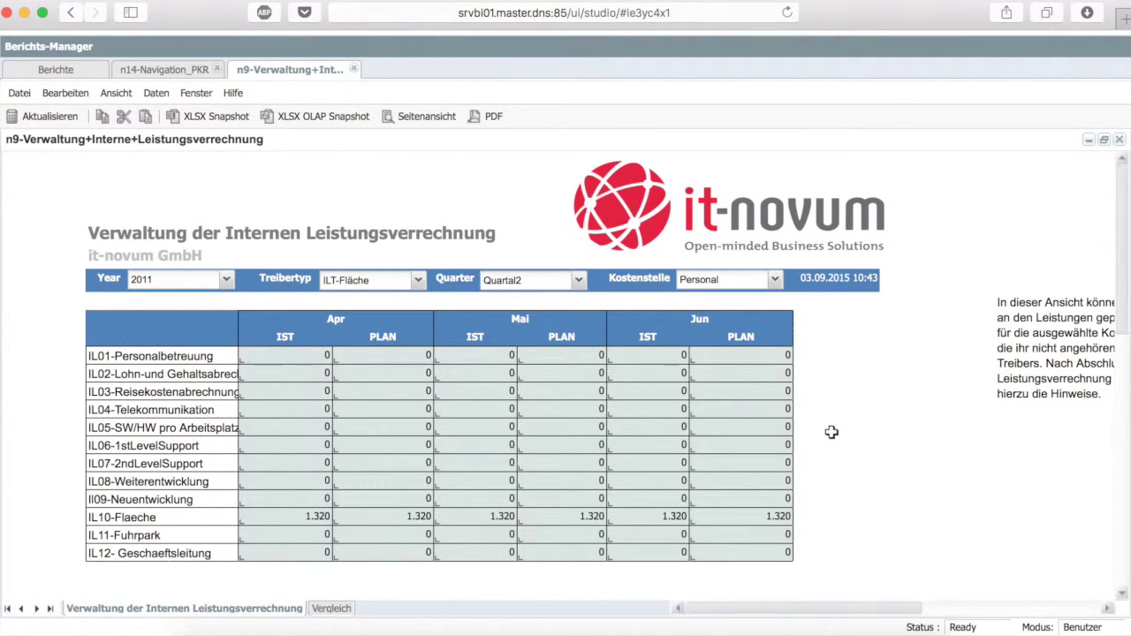
{"action": "left_click", "coordinate": [577, 280]}
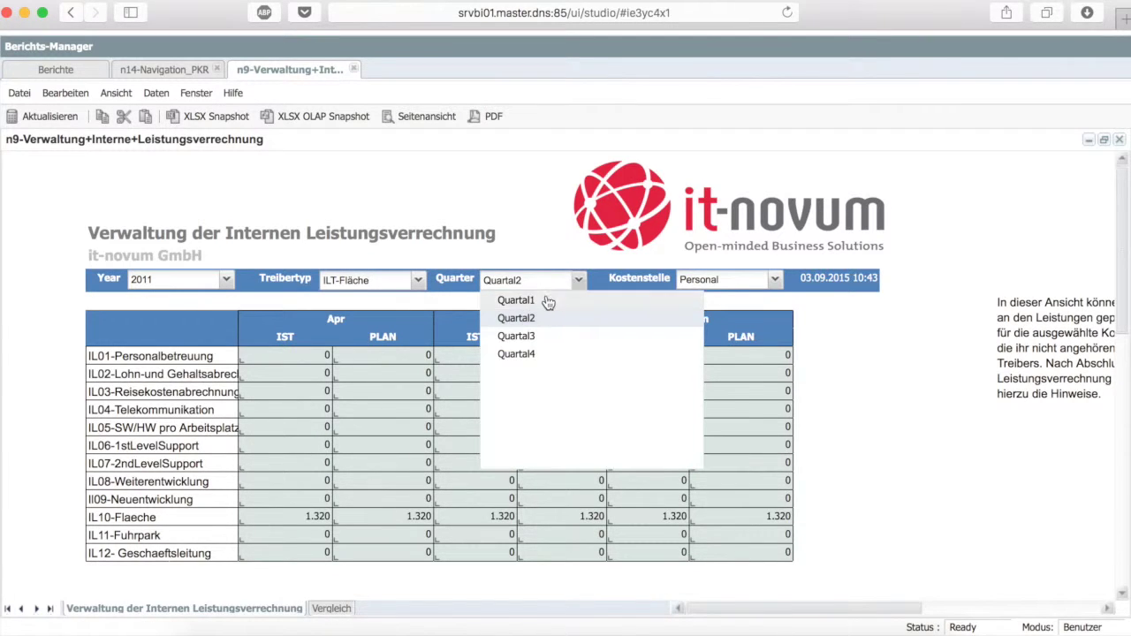
{"action": "left_click", "coordinate": [548, 302]}
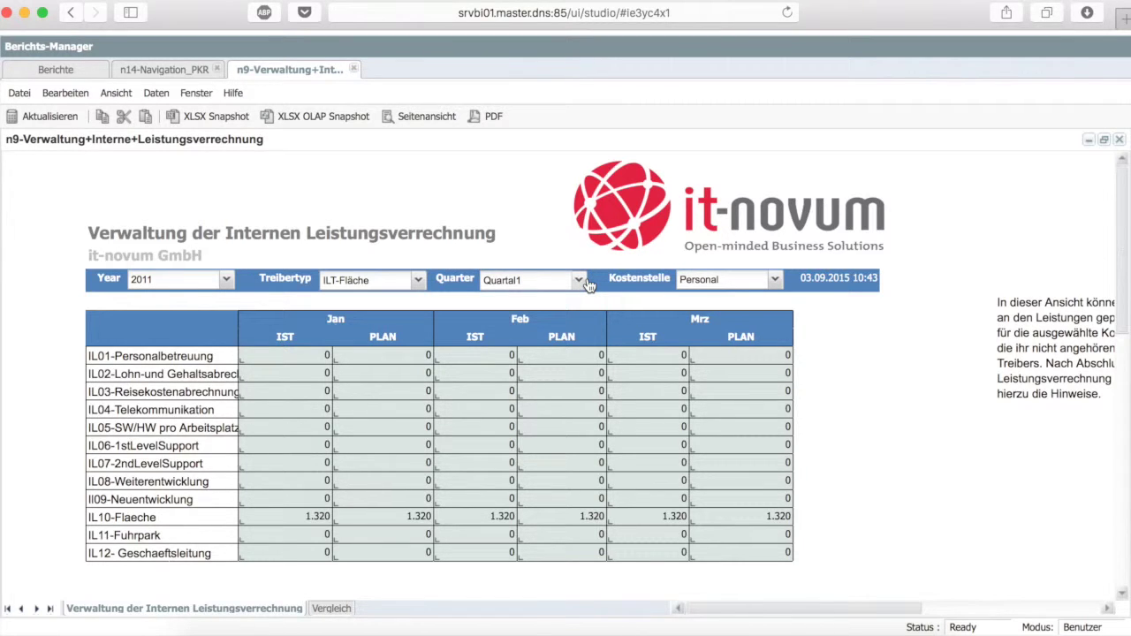
{"action": "left_click", "coordinate": [774, 280]}
{"action": "left_click", "coordinate": [730, 318]}
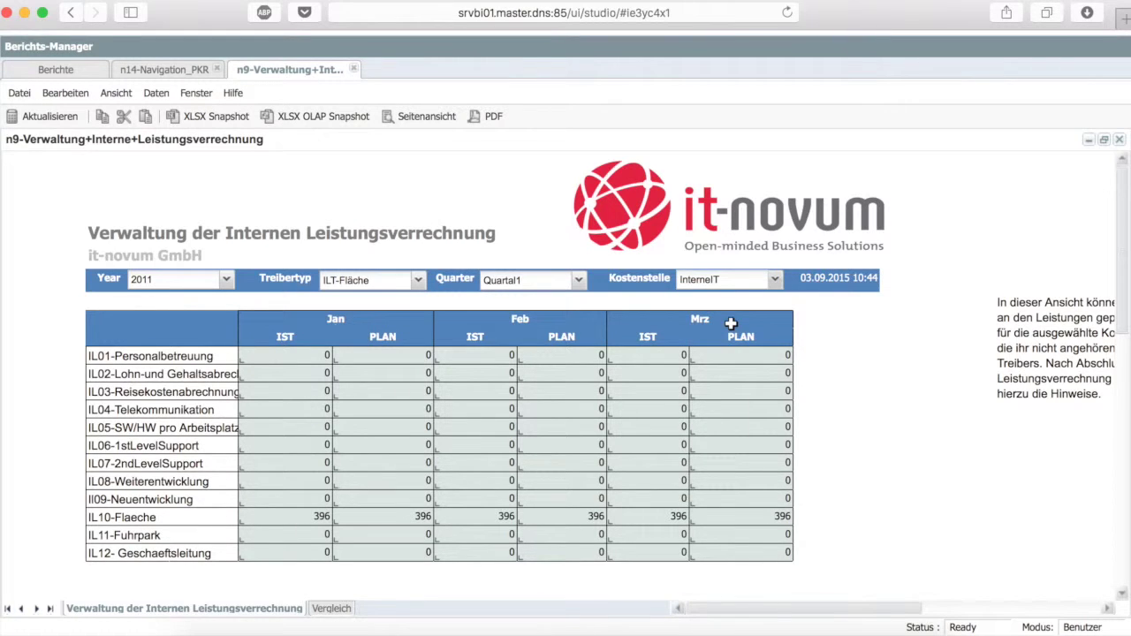
{"action": "left_click", "coordinate": [774, 280]}
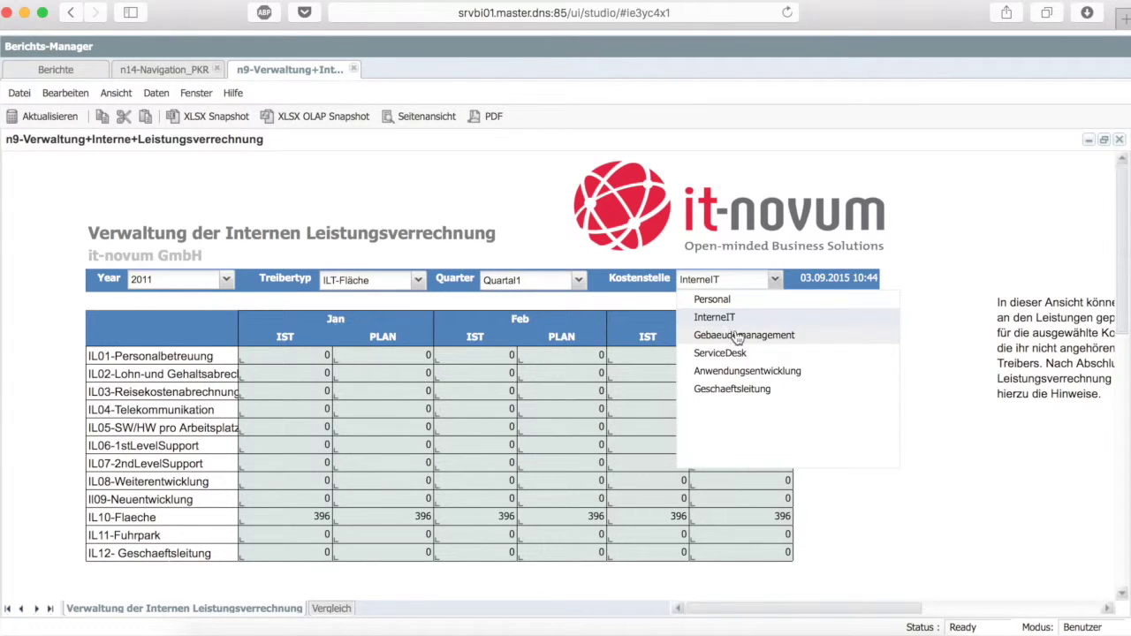
{"action": "left_click", "coordinate": [737, 336]}
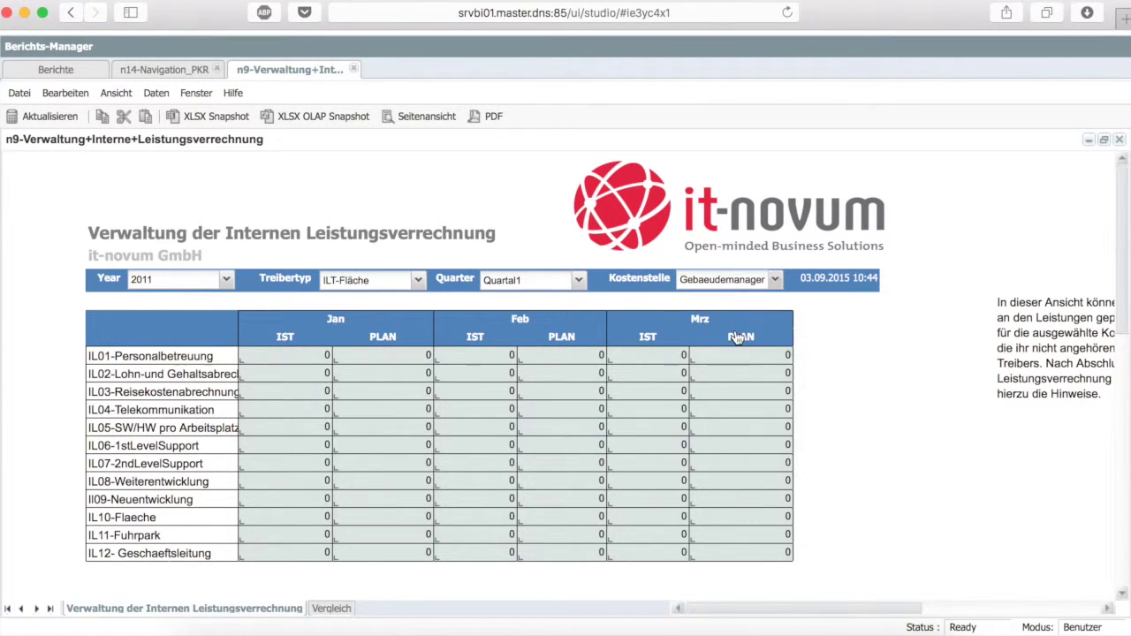
{"action": "left_click", "coordinate": [775, 280]}
{"action": "left_click", "coordinate": [728, 358]}
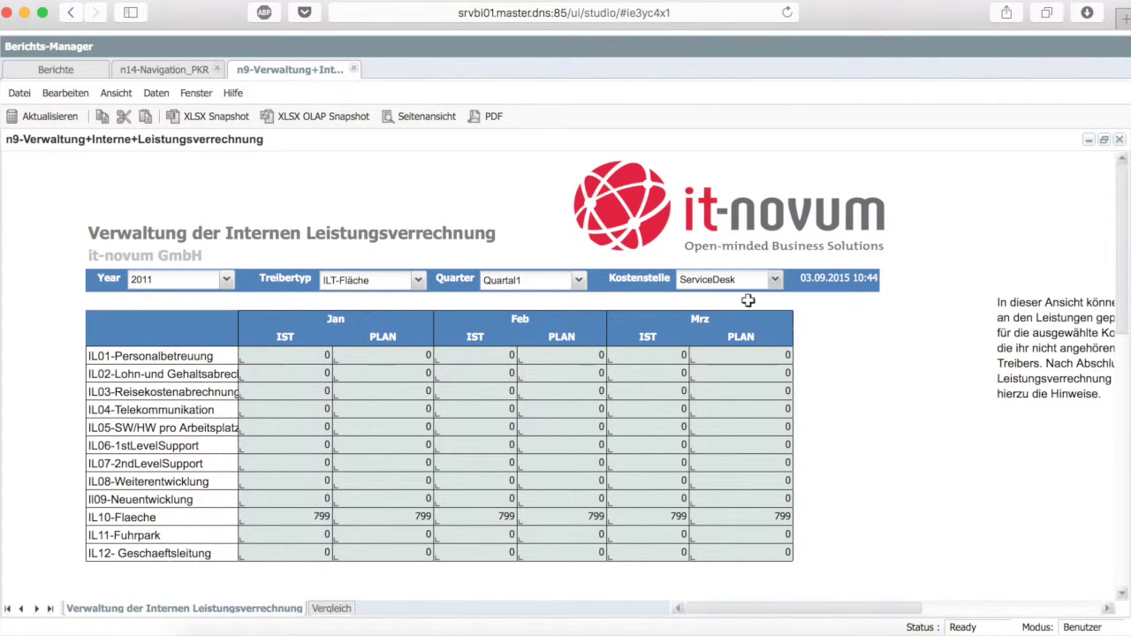
{"action": "left_click", "coordinate": [775, 279]}
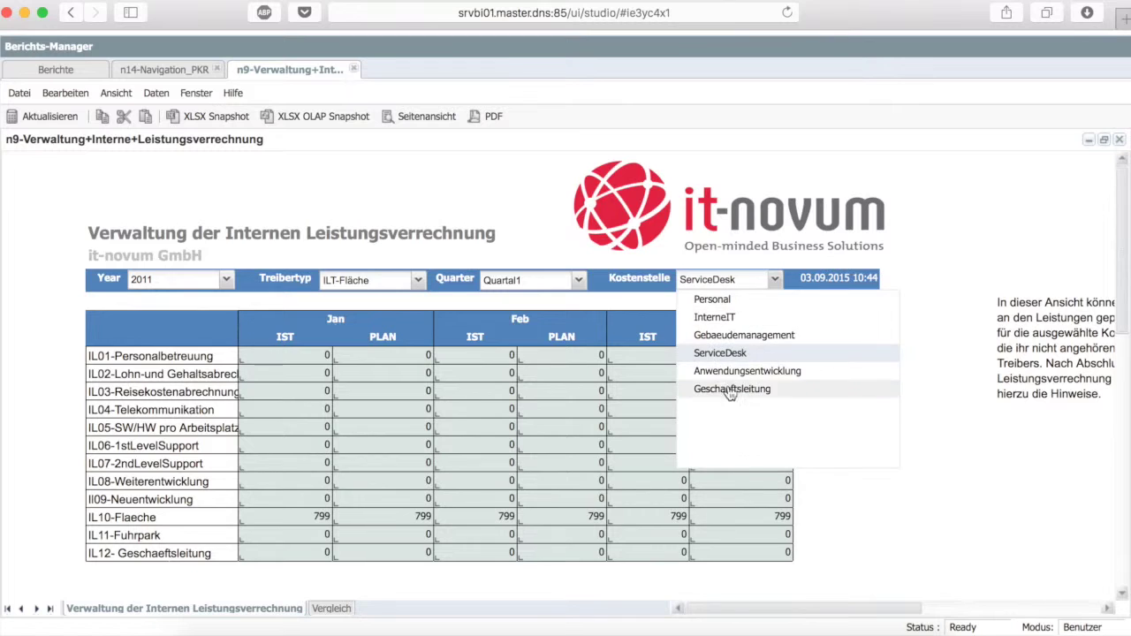
{"action": "left_click", "coordinate": [727, 389]}
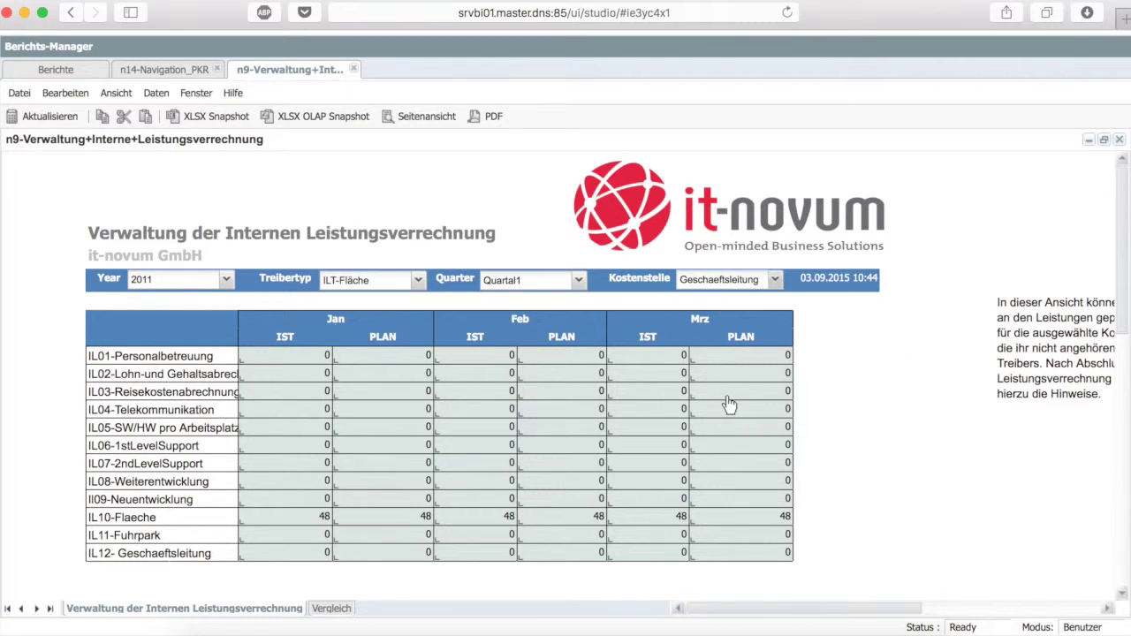
- Set Quarter to Quartal2 and Treibertyp to ILT-AnzahlCalls, briefly trying ILT-HeadCount
{"action": "left_click", "coordinate": [581, 283]}
{"action": "left_click", "coordinate": [530, 320]}
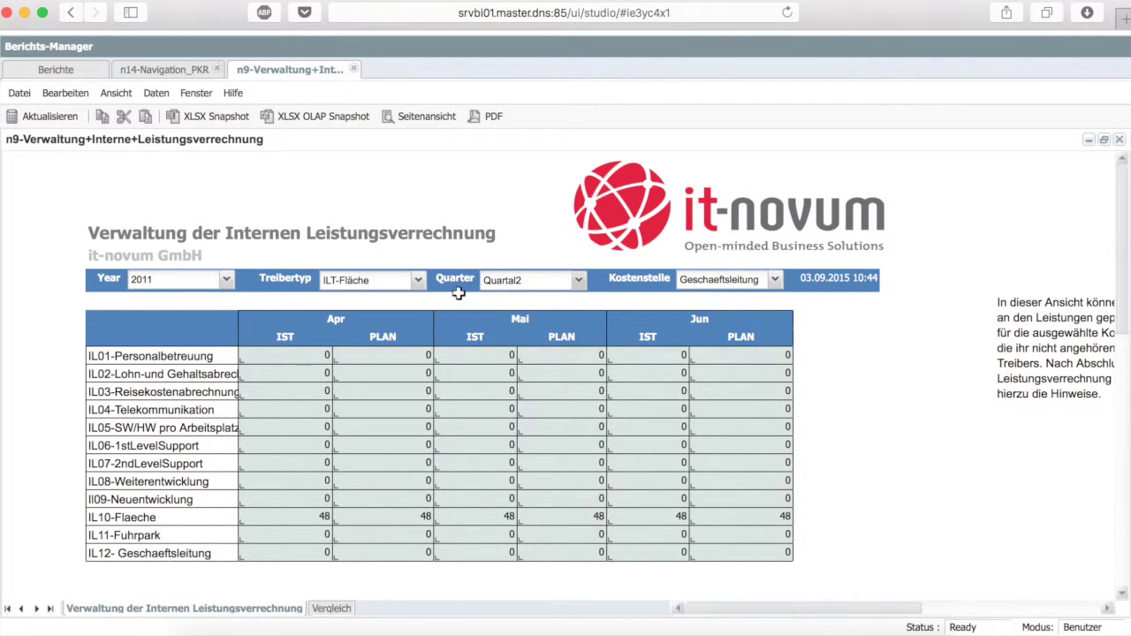
{"action": "left_click", "coordinate": [425, 285]}
{"action": "left_click", "coordinate": [394, 300]}
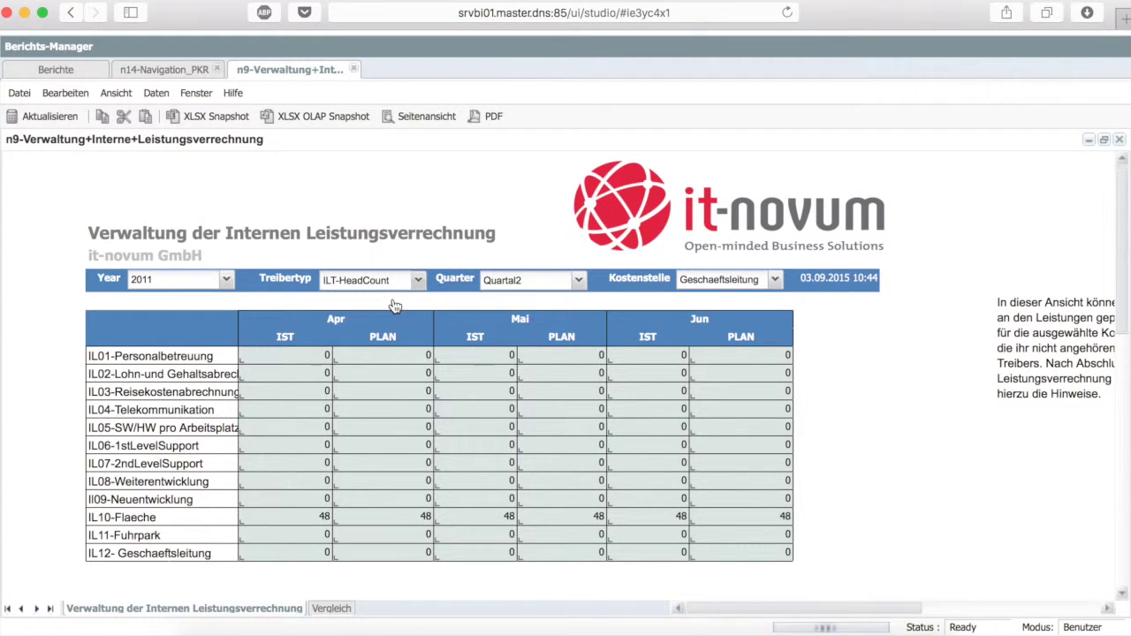
{"action": "left_click", "coordinate": [418, 281]}
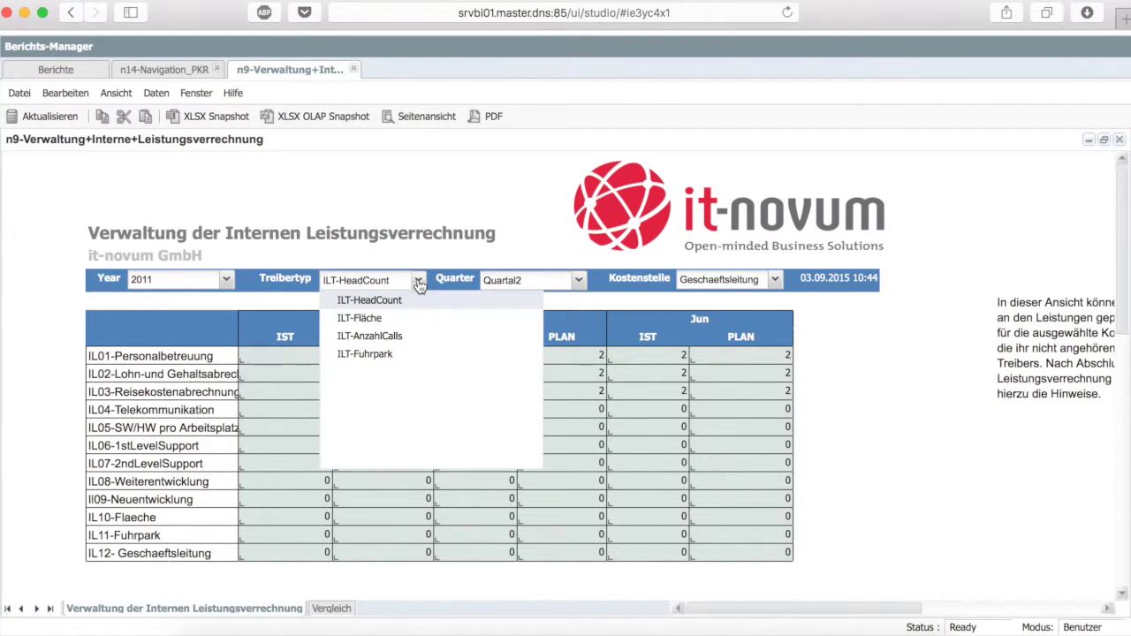
{"action": "left_click", "coordinate": [391, 336]}
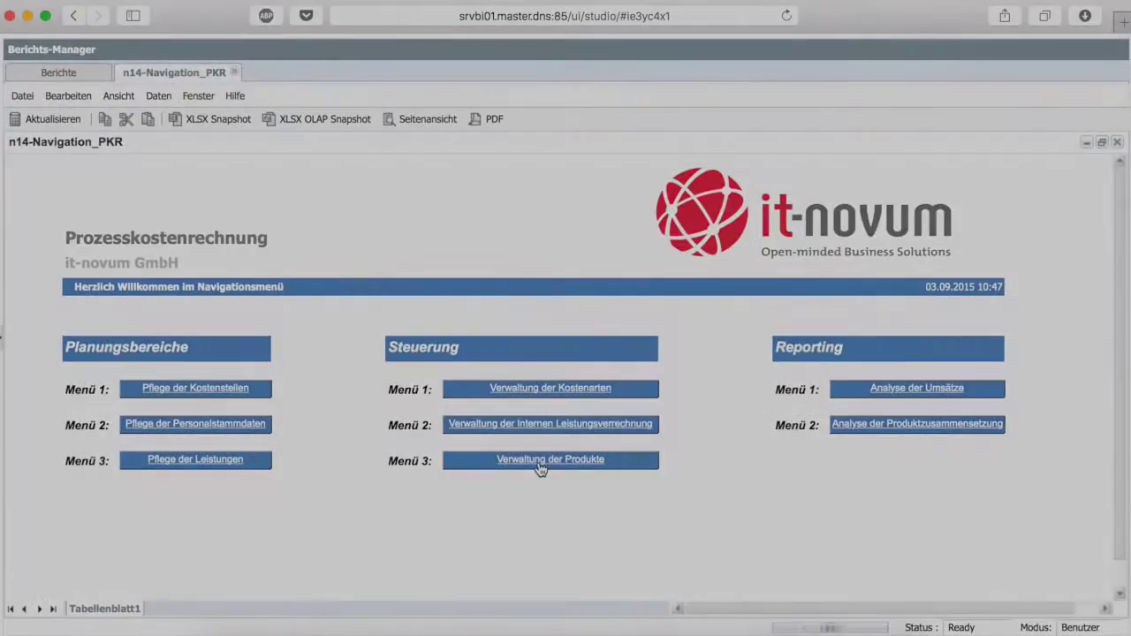
- Open 'Verwaltung der Produkte', view both sheets, and set the sales table to Quartal2
{"action": "left_click", "coordinate": [538, 461]}
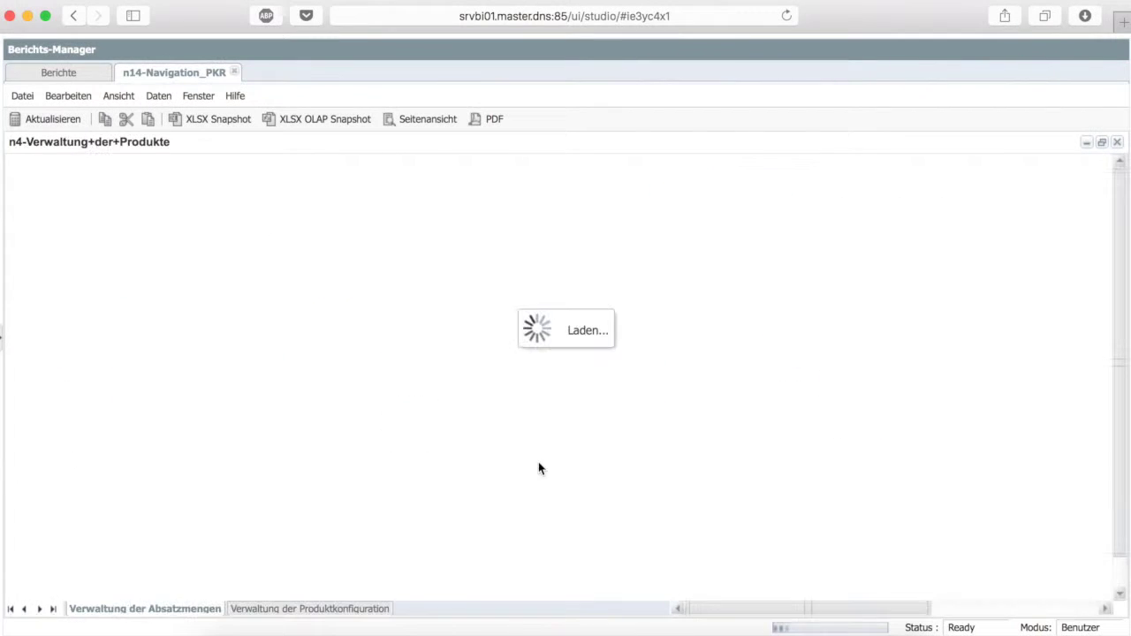
{"action": "left_click", "coordinate": [341, 609]}
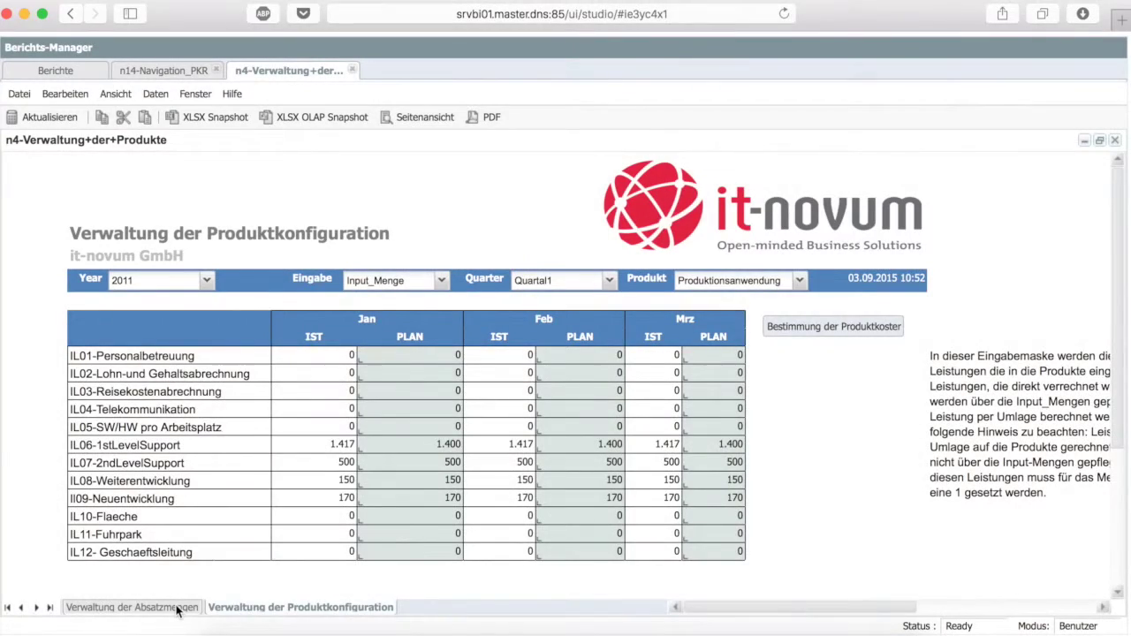
{"action": "left_click", "coordinate": [178, 607]}
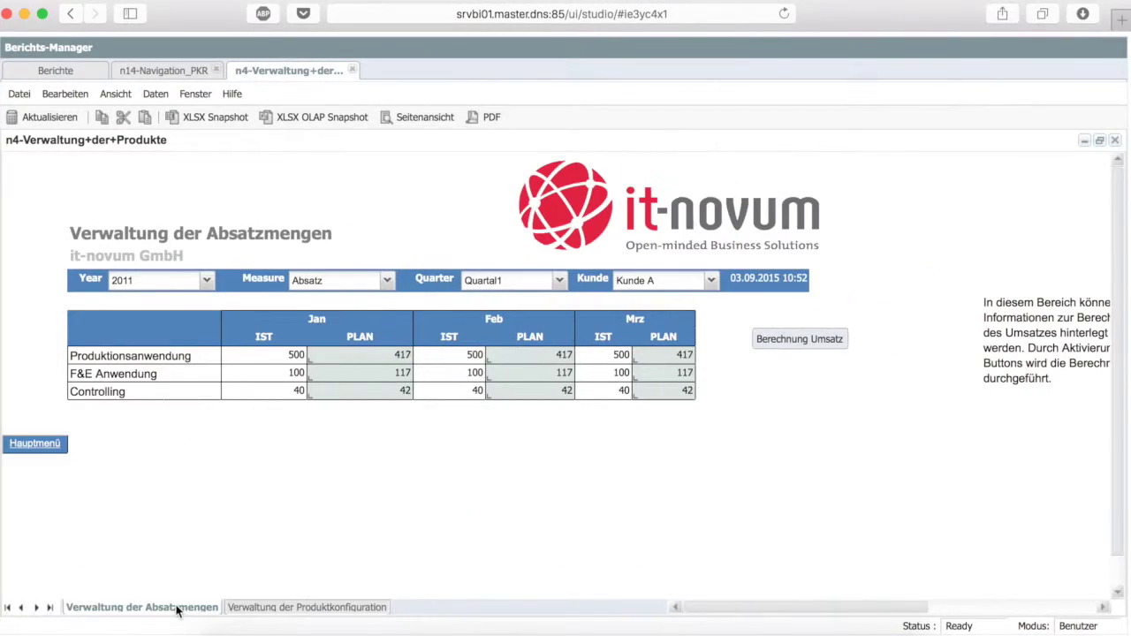
{"action": "left_click", "coordinate": [560, 280]}
{"action": "left_click", "coordinate": [497, 321]}
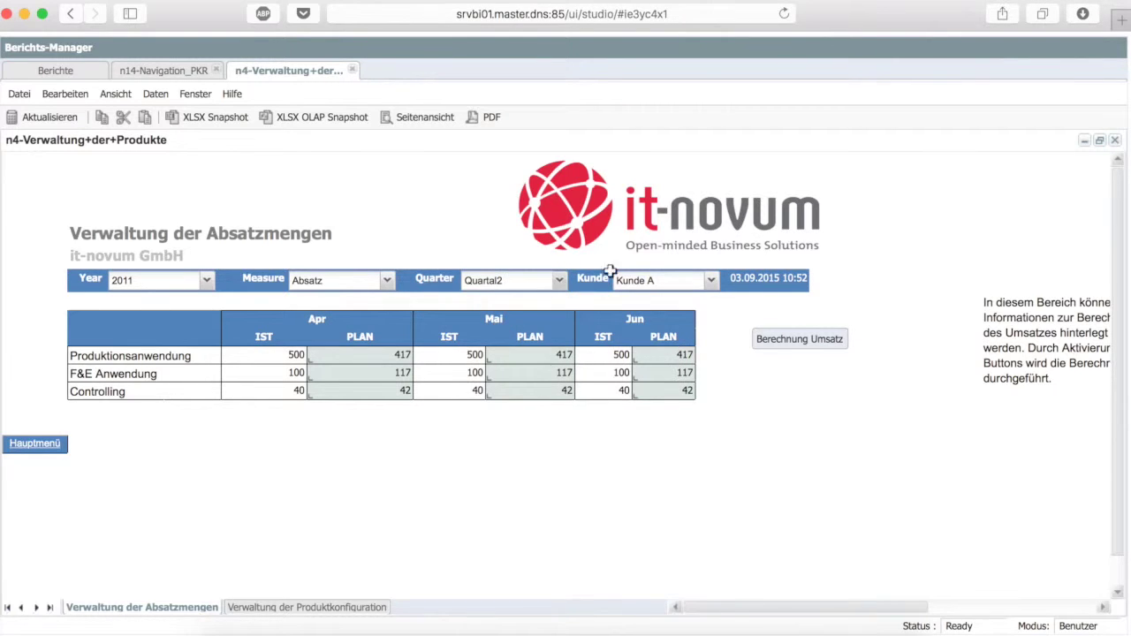
- Review sales quantities for Kunde B, then Kunde C, and open 'Analyse der Umsätze'
{"action": "left_click", "coordinate": [711, 280]}
{"action": "left_click", "coordinate": [667, 319]}
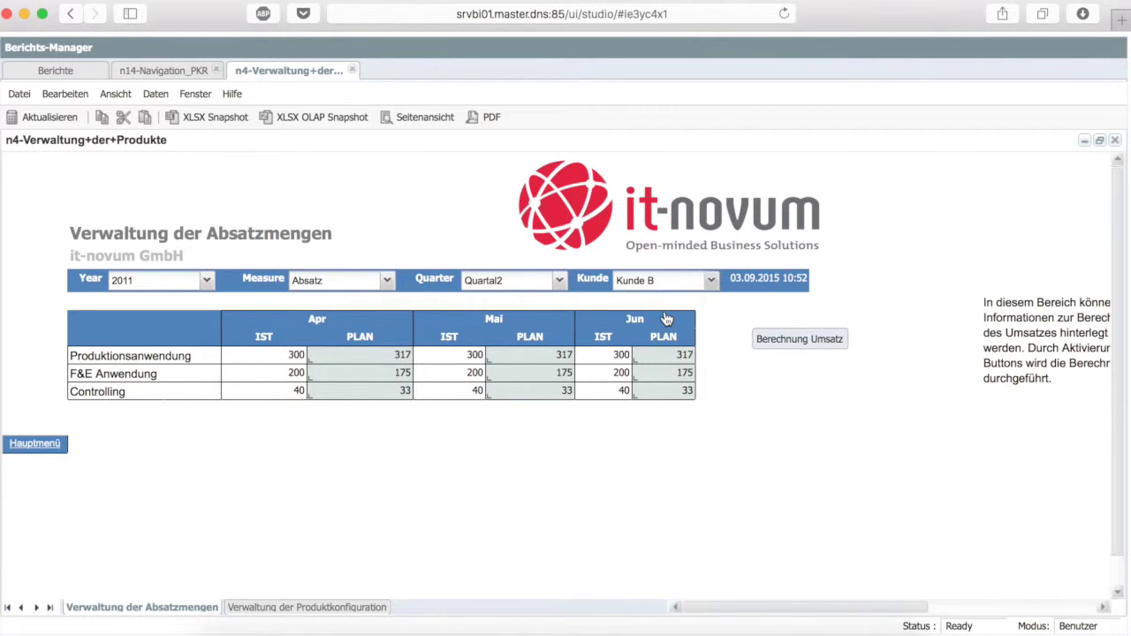
{"action": "left_click", "coordinate": [712, 280]}
{"action": "left_click", "coordinate": [654, 334]}
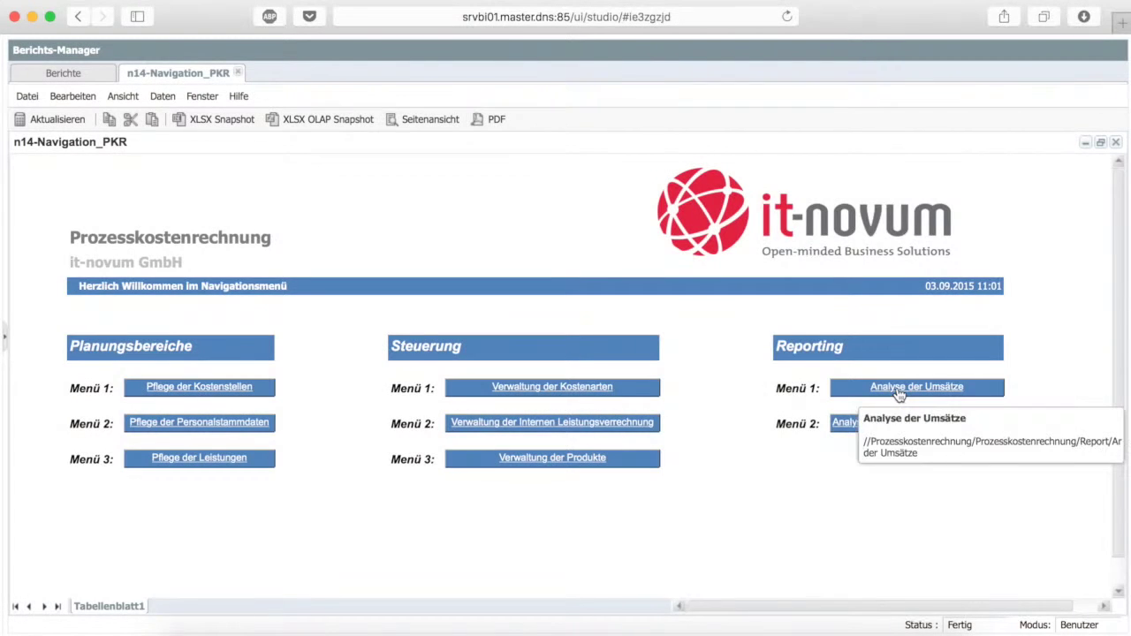
{"action": "left_click", "coordinate": [897, 394]}
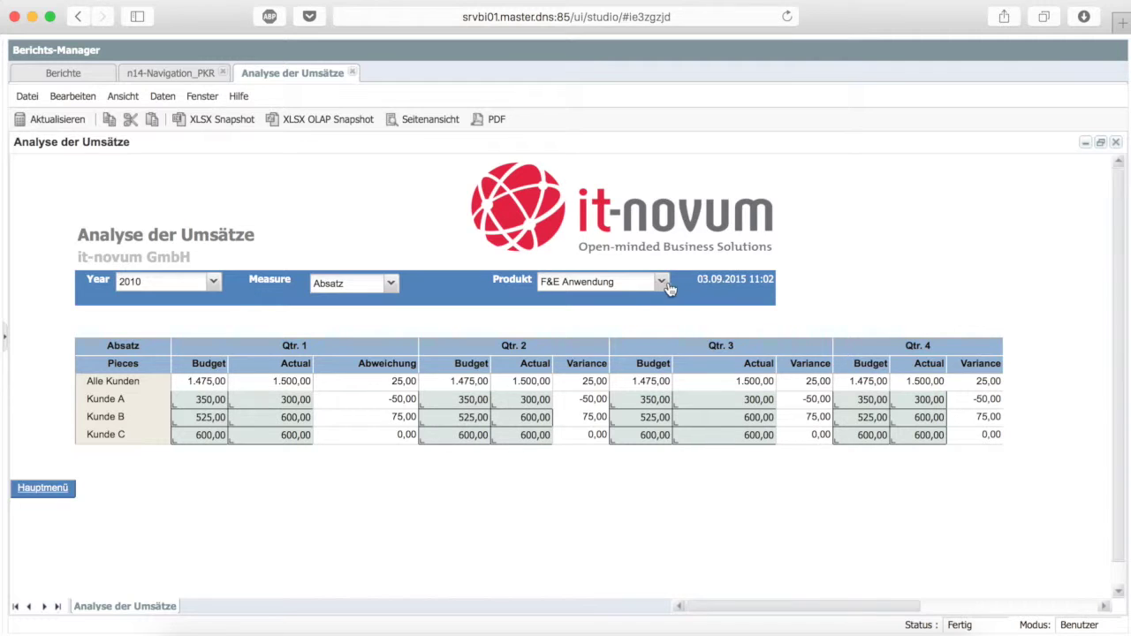
- Compare the revenue analysis under the Gewinn and Absatz measures
{"action": "left_click", "coordinate": [389, 284]}
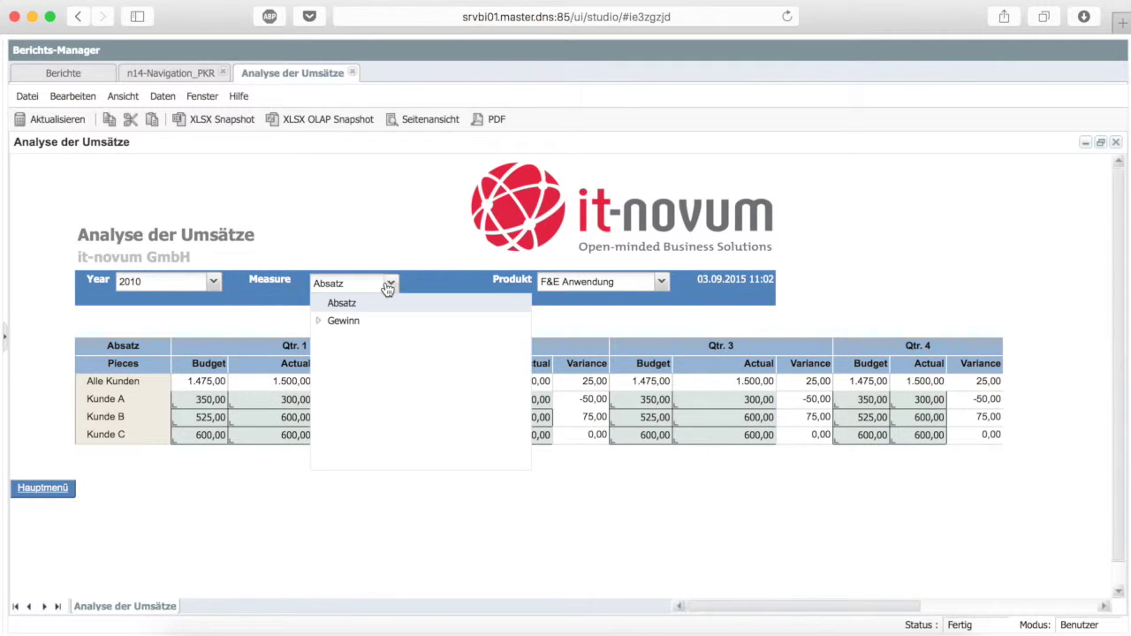
{"action": "left_click", "coordinate": [353, 320]}
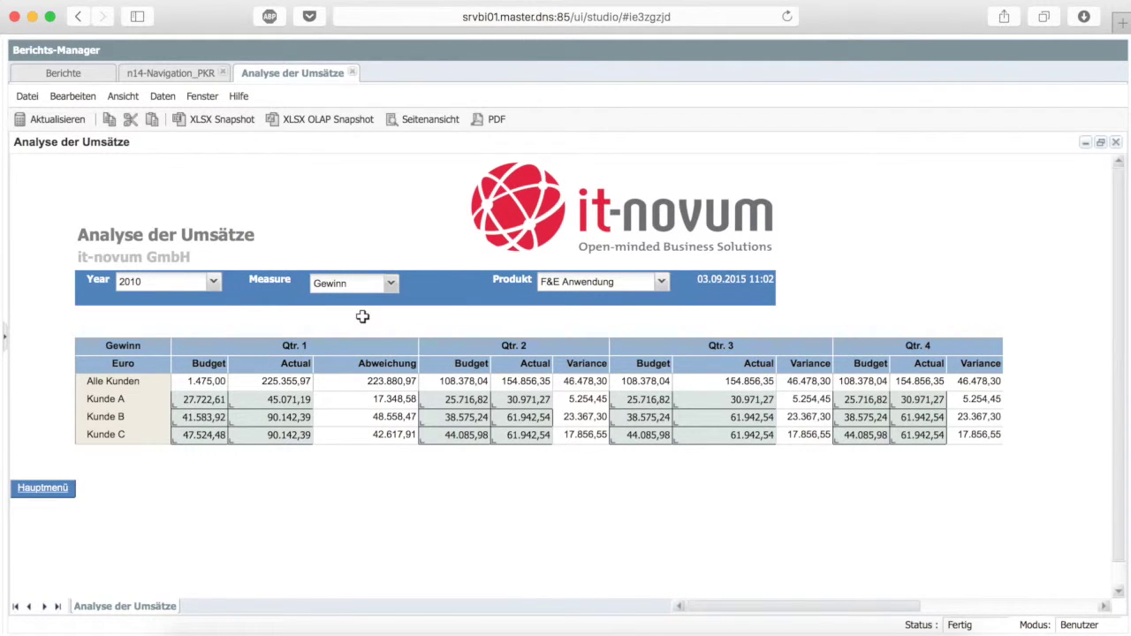
{"action": "left_click", "coordinate": [390, 283]}
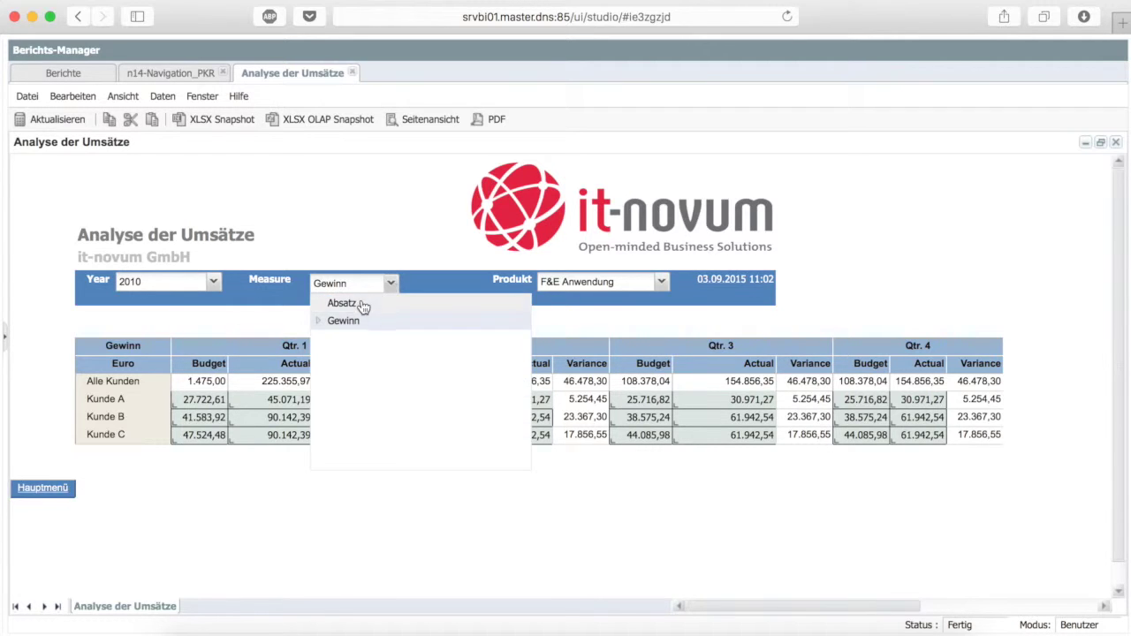
{"action": "left_click", "coordinate": [362, 303]}
- Show Gewinn for 2011, then open 'Analyse der Produktzusammensetzung'
{"action": "left_click", "coordinate": [213, 282]}
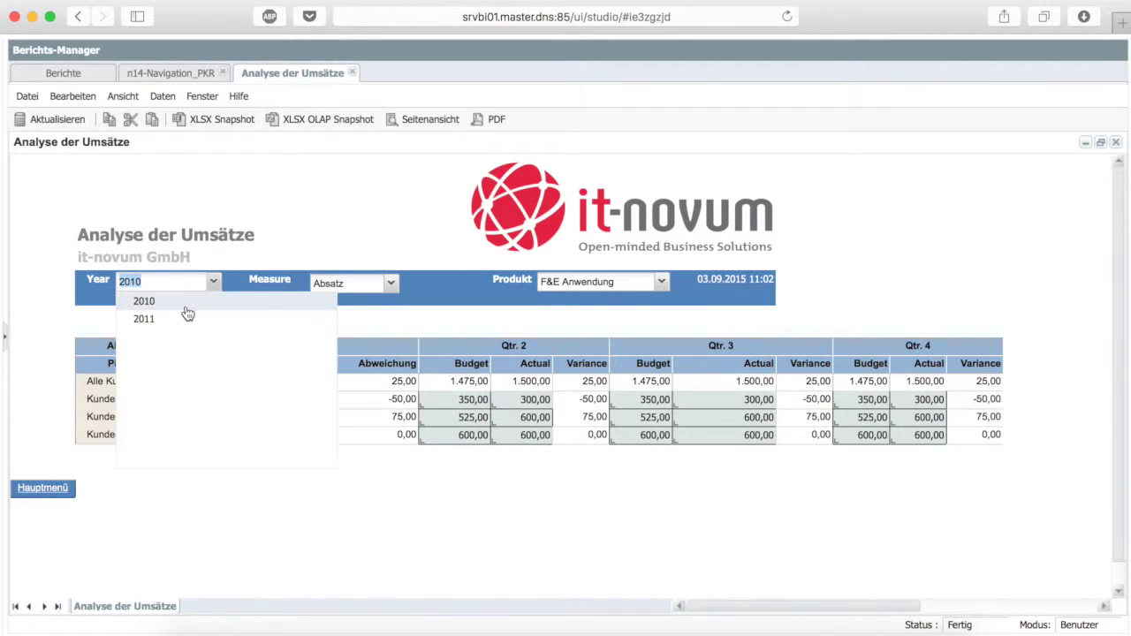
{"action": "left_click", "coordinate": [180, 320]}
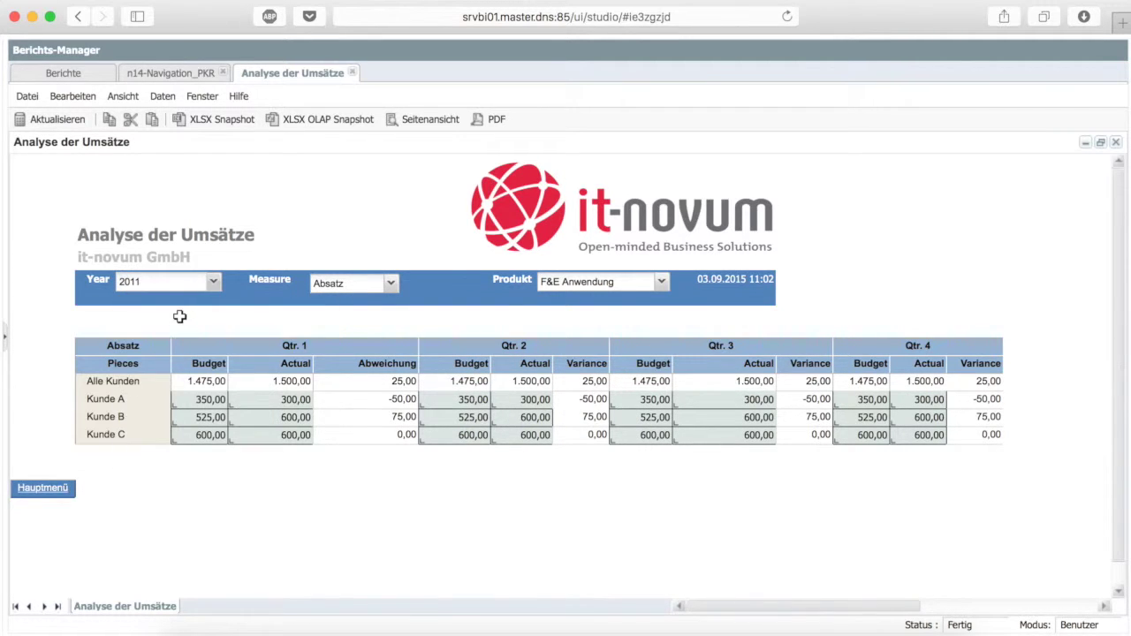
{"action": "left_click", "coordinate": [389, 283]}
{"action": "left_click", "coordinate": [352, 322]}
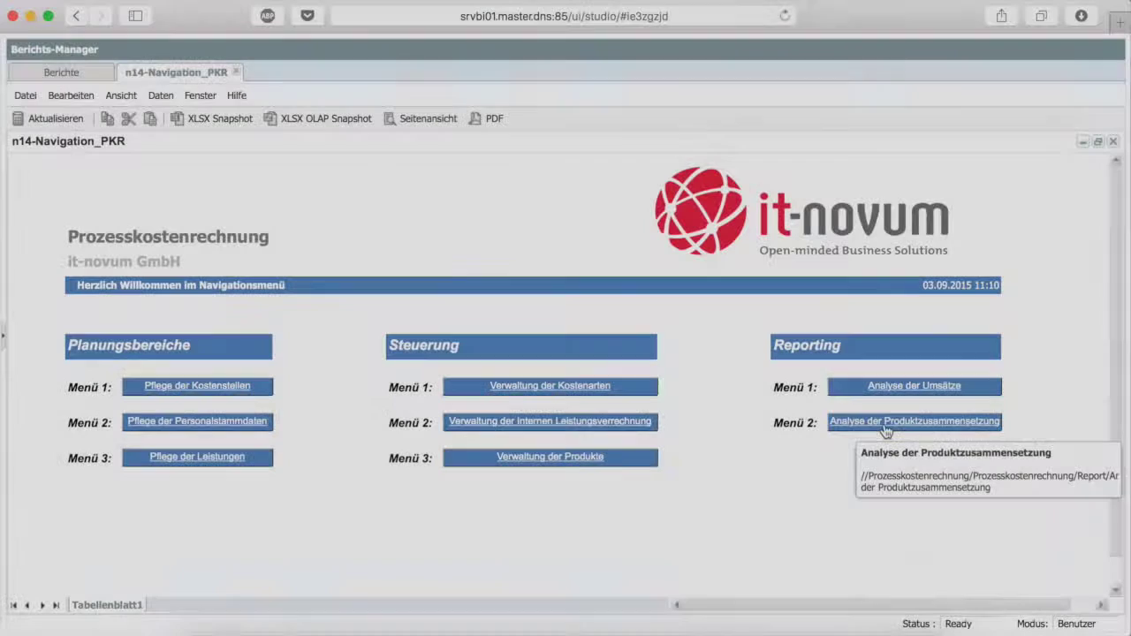
{"action": "left_click", "coordinate": [884, 422]}
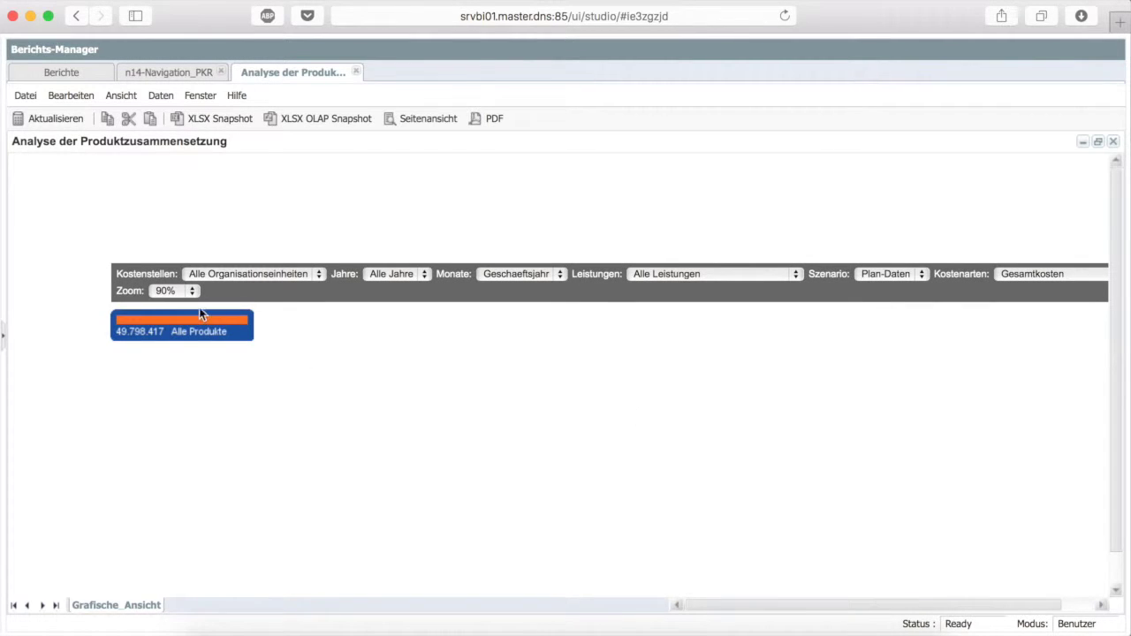
- Break Alle Produkte down by Kostenarten and expand the Gesamtkosten node into its cost types
{"action": "left_click", "coordinate": [199, 327]}
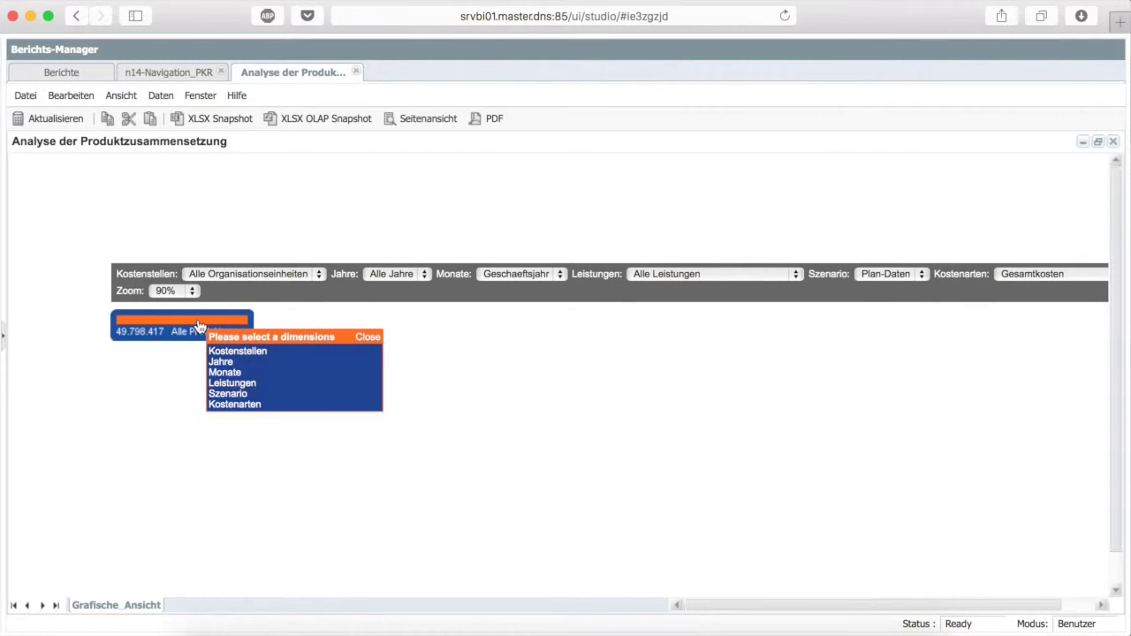
{"action": "left_click", "coordinate": [240, 410]}
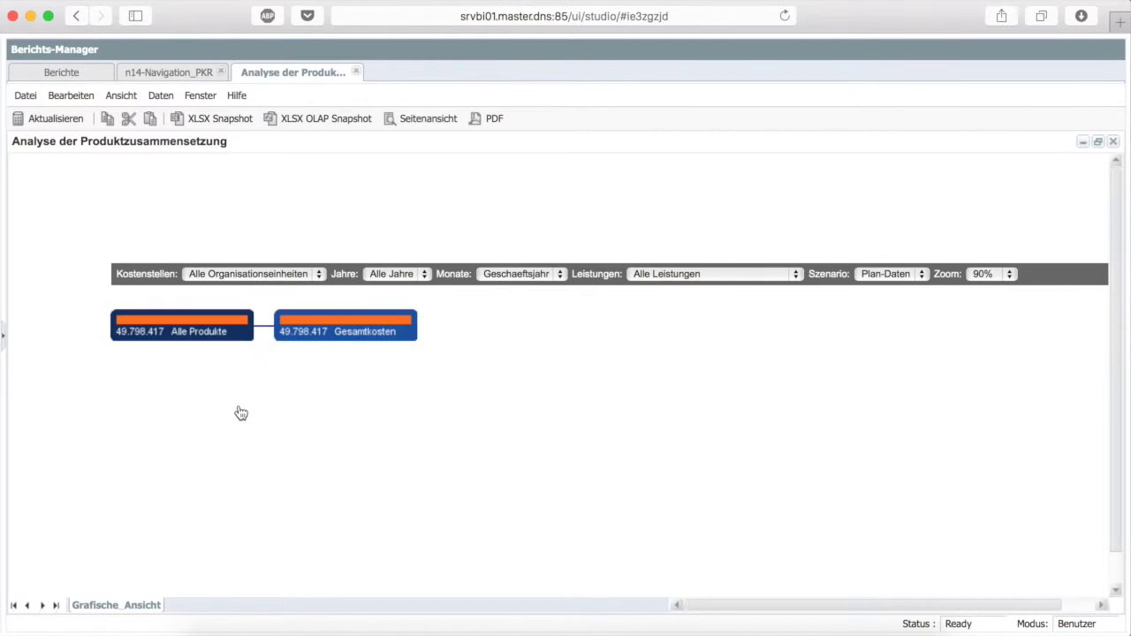
{"action": "left_click", "coordinate": [343, 333]}
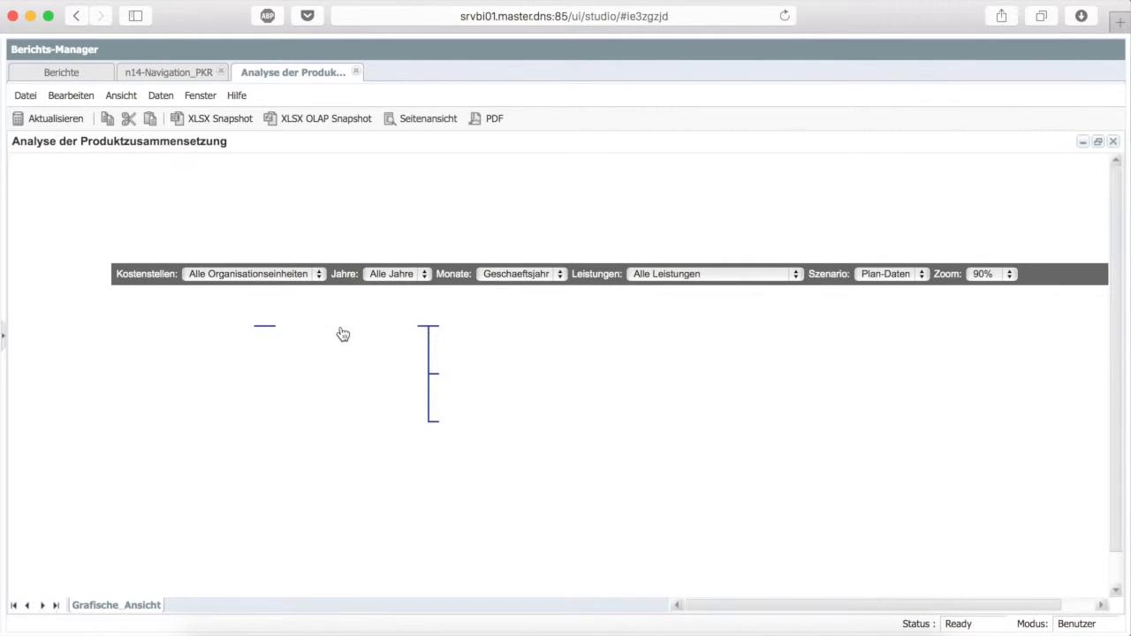